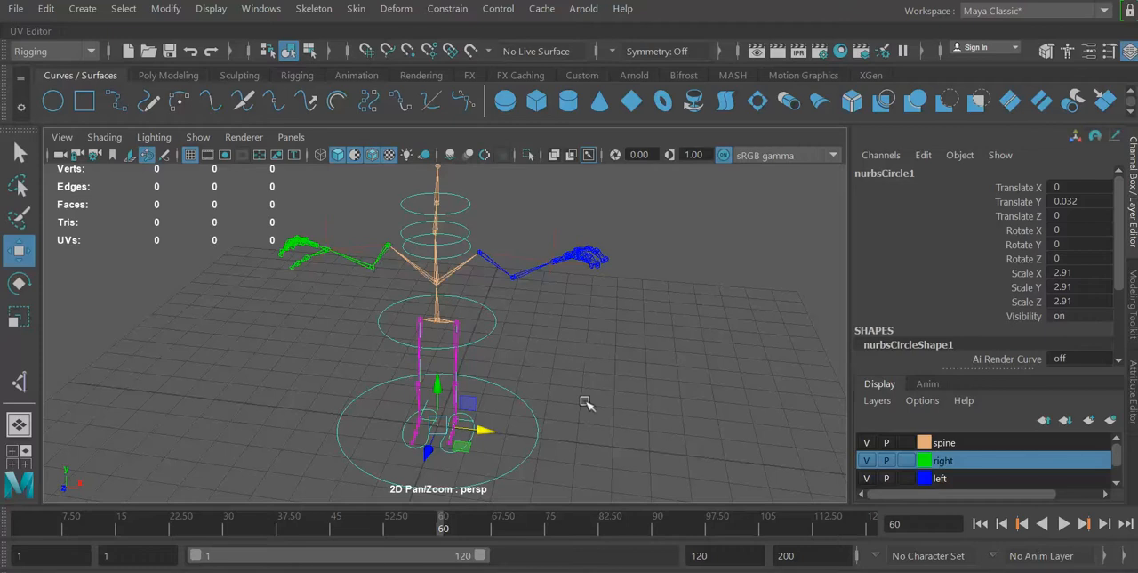
pyautogui.click(557, 231)
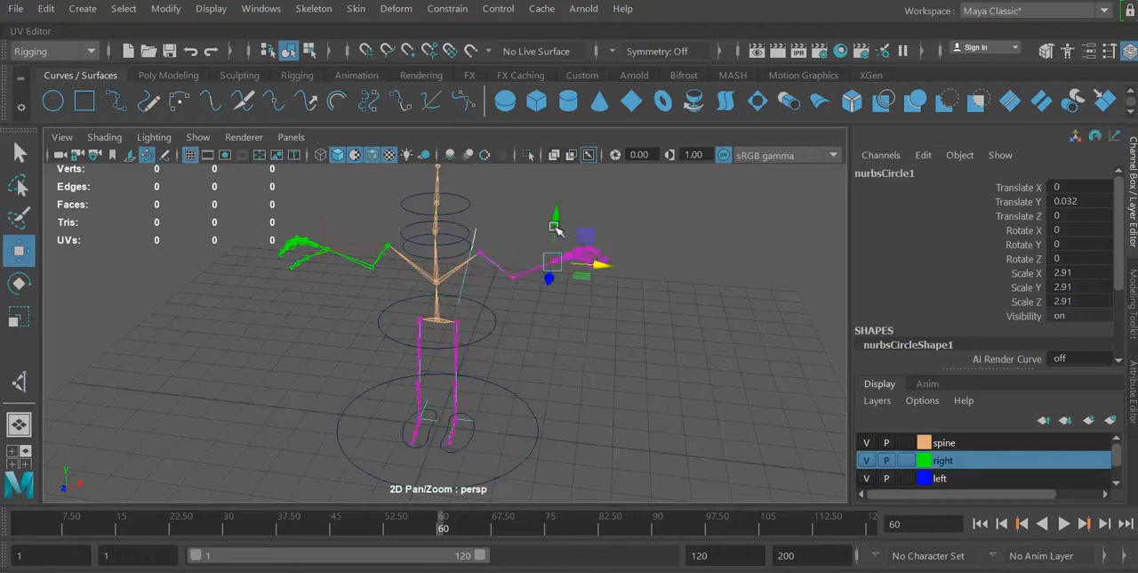
pyautogui.click(610, 376)
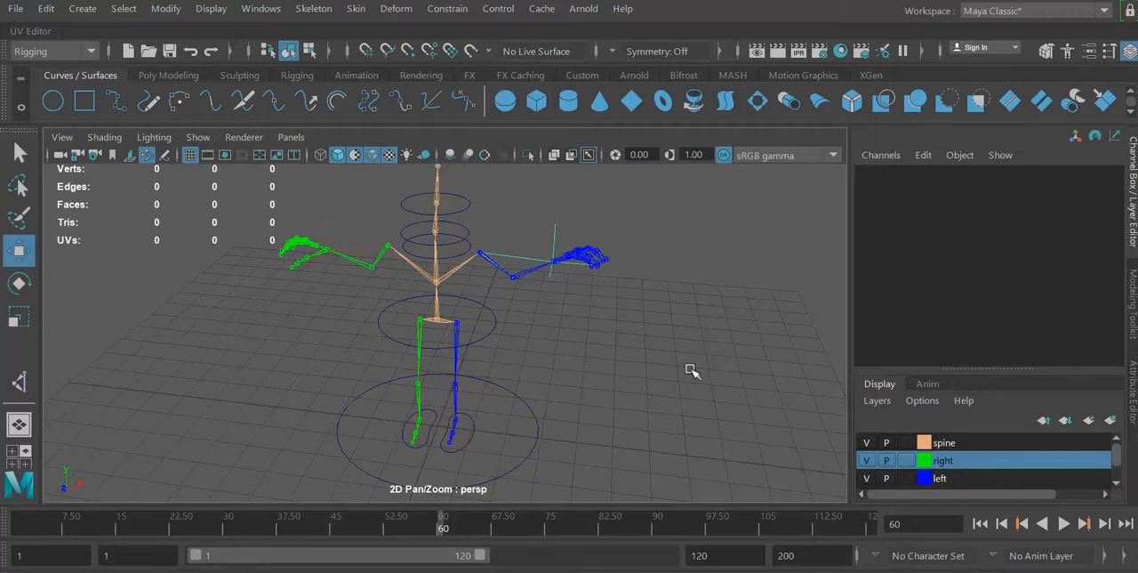
pyautogui.click(447, 11)
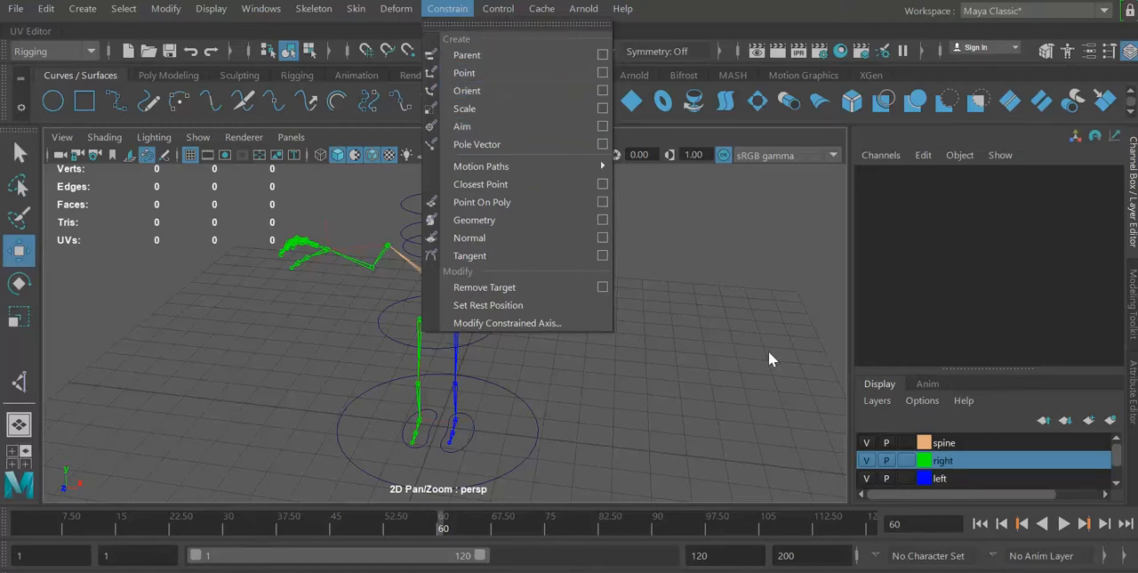
pyautogui.click(740, 329)
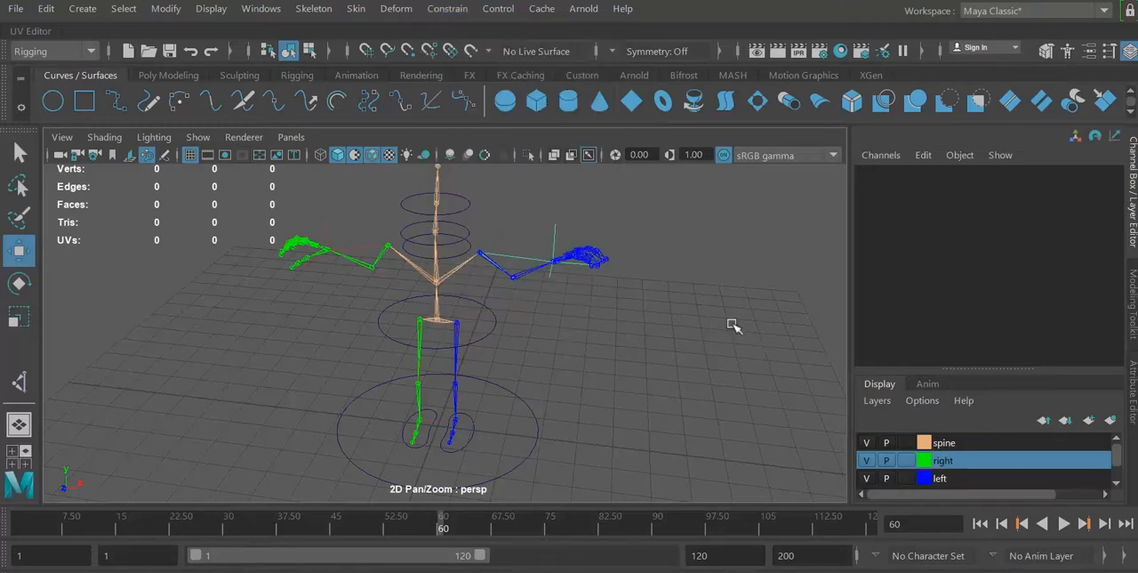
# Point-constrain the spine's root joint at the hips to the hip control circle with Maintain offset enabled on all axes.
pyautogui.click(496, 327)
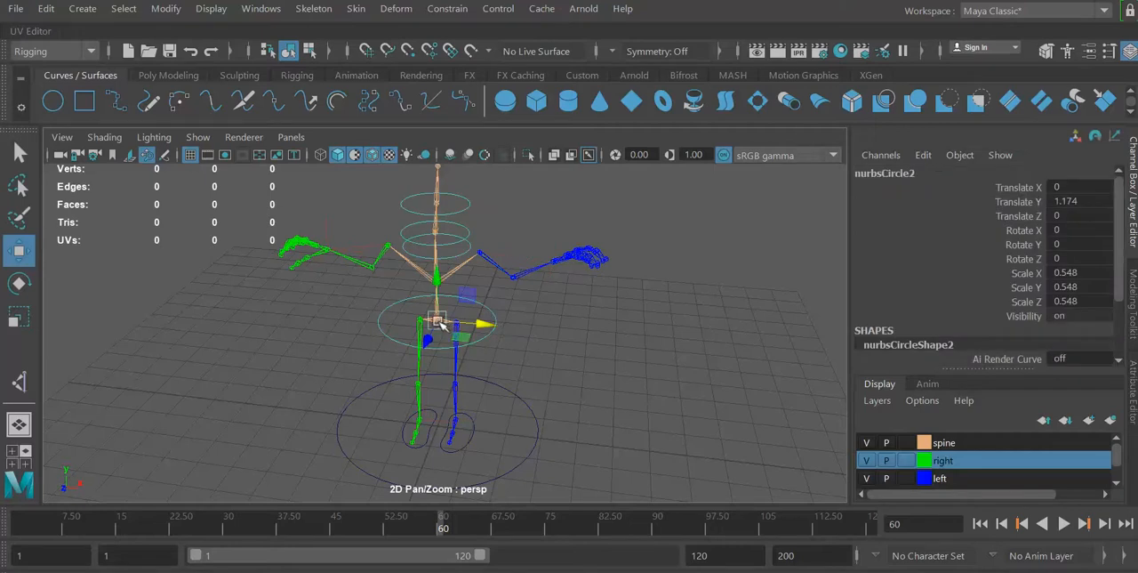
pyautogui.press('f')
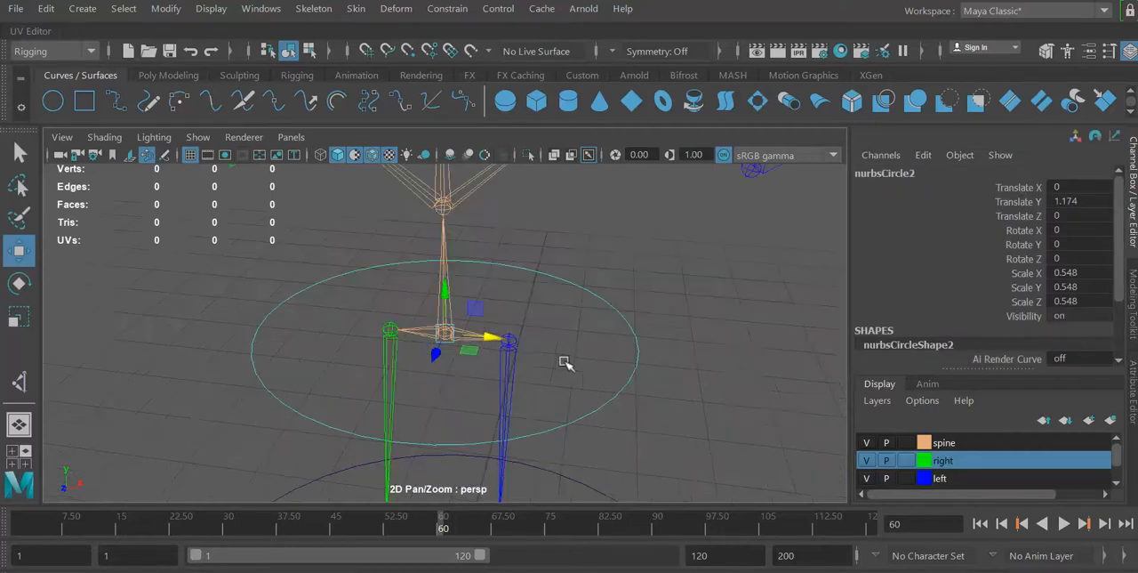
pyautogui.click(733, 343)
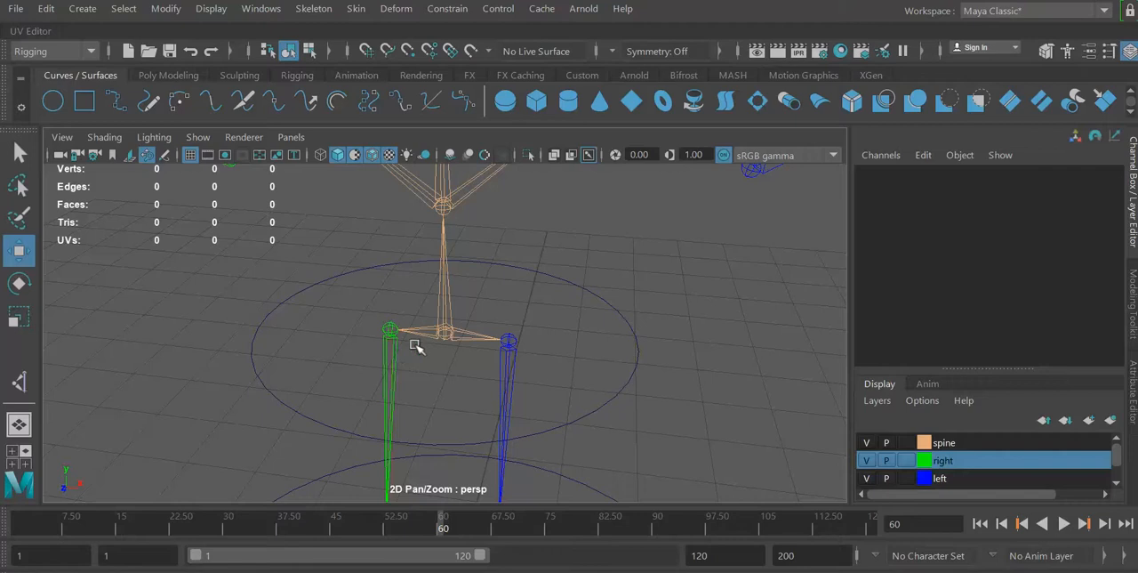
pyautogui.click(634, 333)
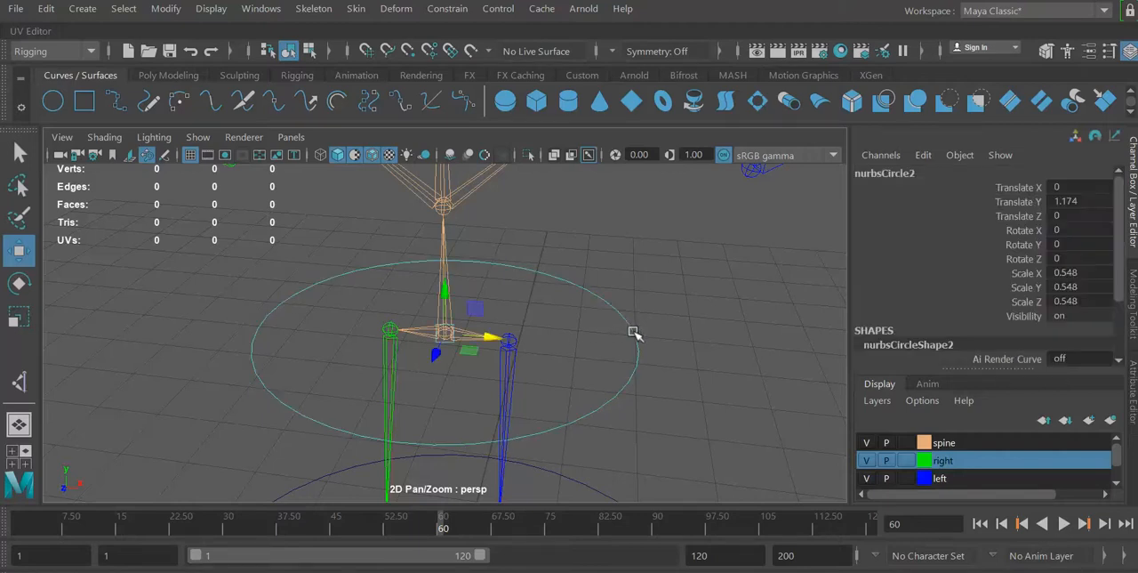
pyautogui.press('-')
pyautogui.press('-')
pyautogui.press('-')
pyautogui.press('-')
pyautogui.press('-')
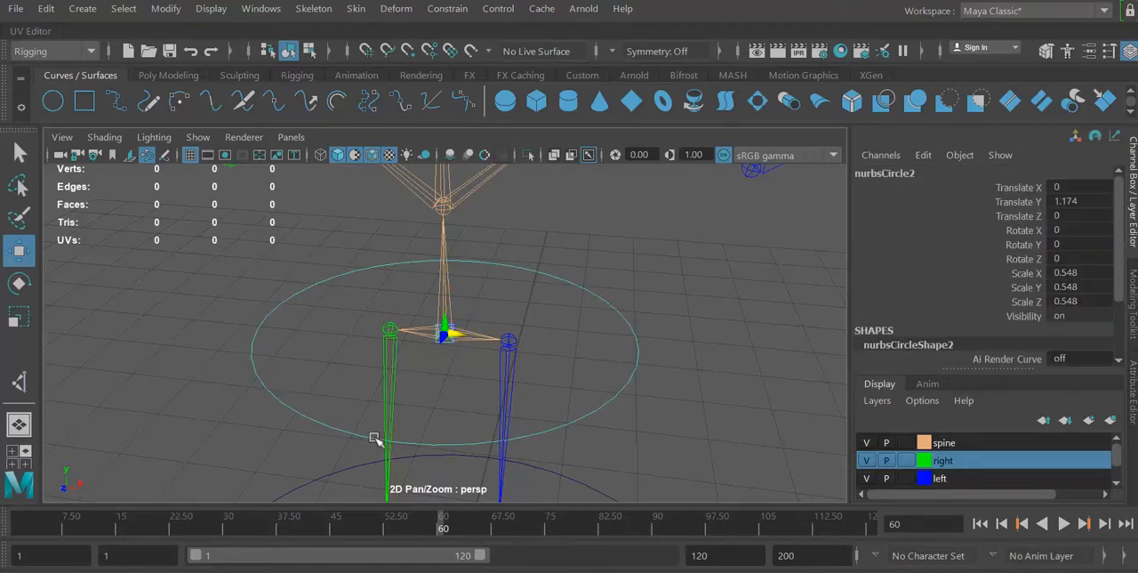
pyautogui.click(448, 306)
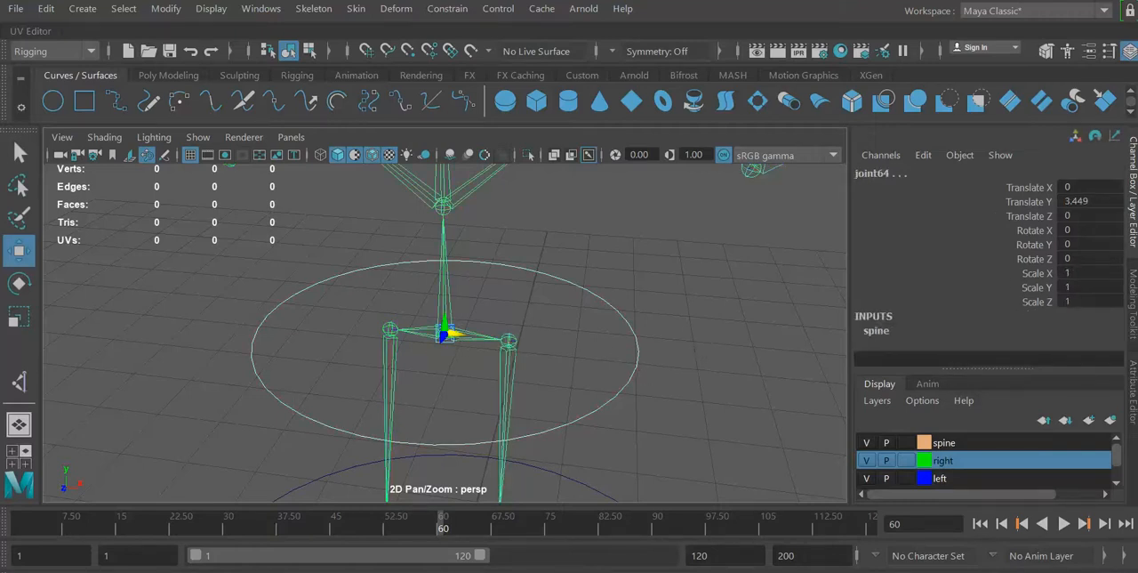
pyautogui.click(448, 8)
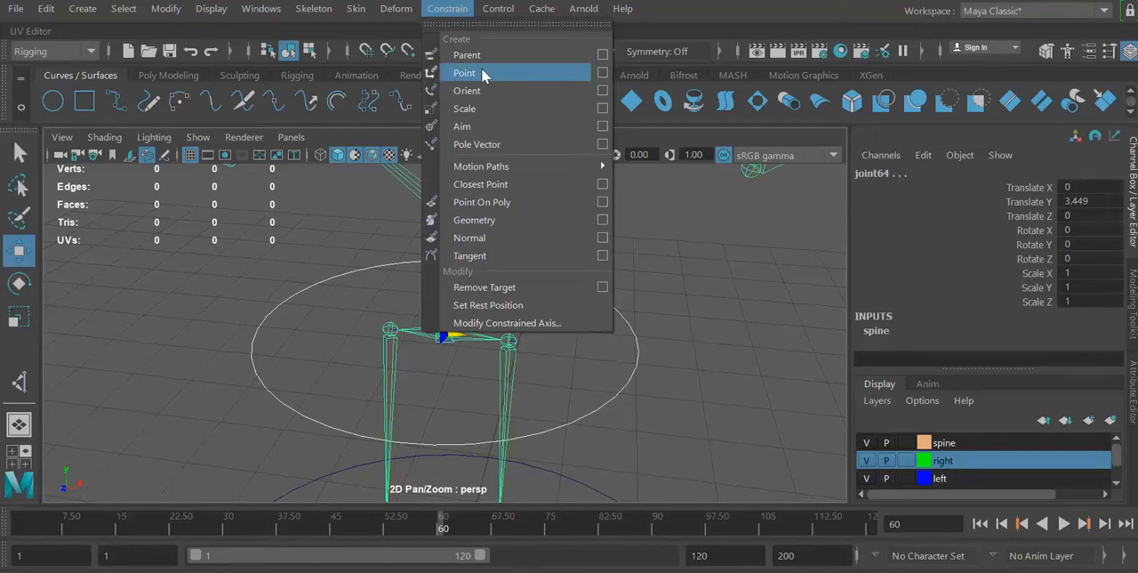
pyautogui.click(602, 74)
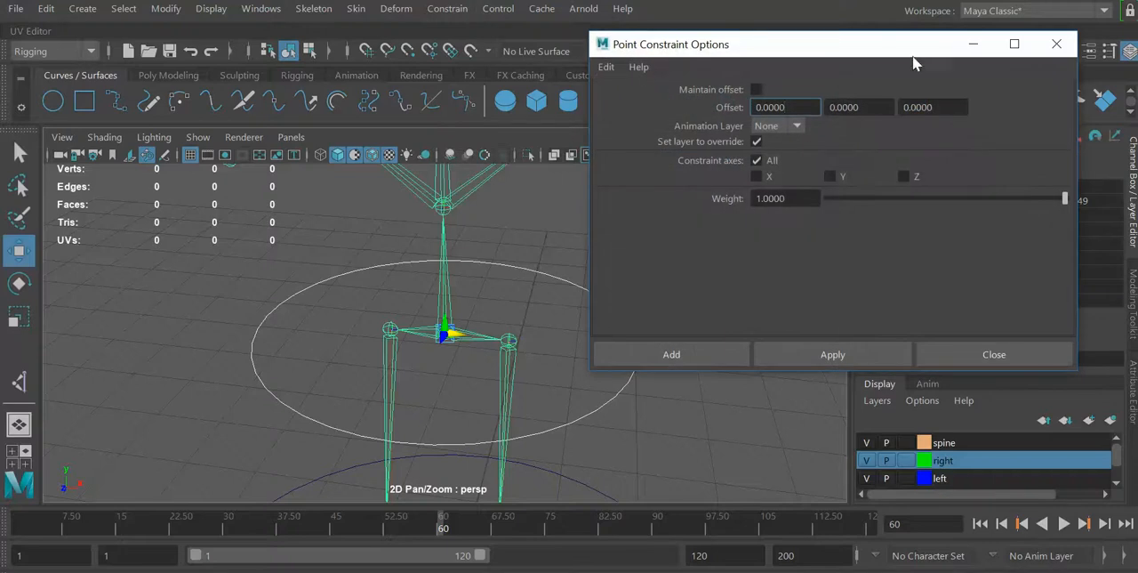
pyautogui.click(757, 89)
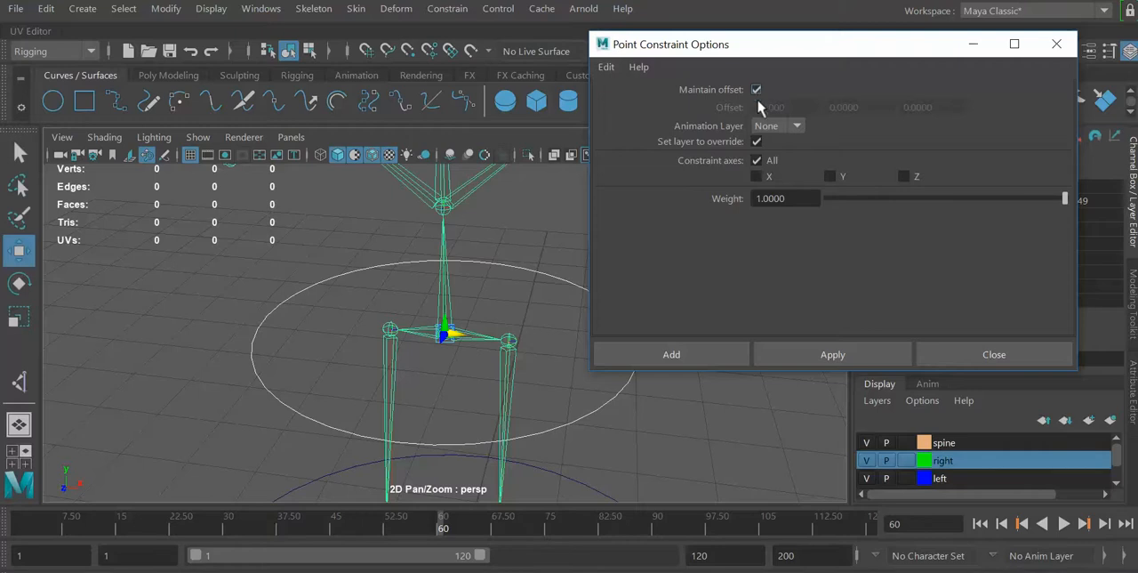
pyautogui.click(824, 355)
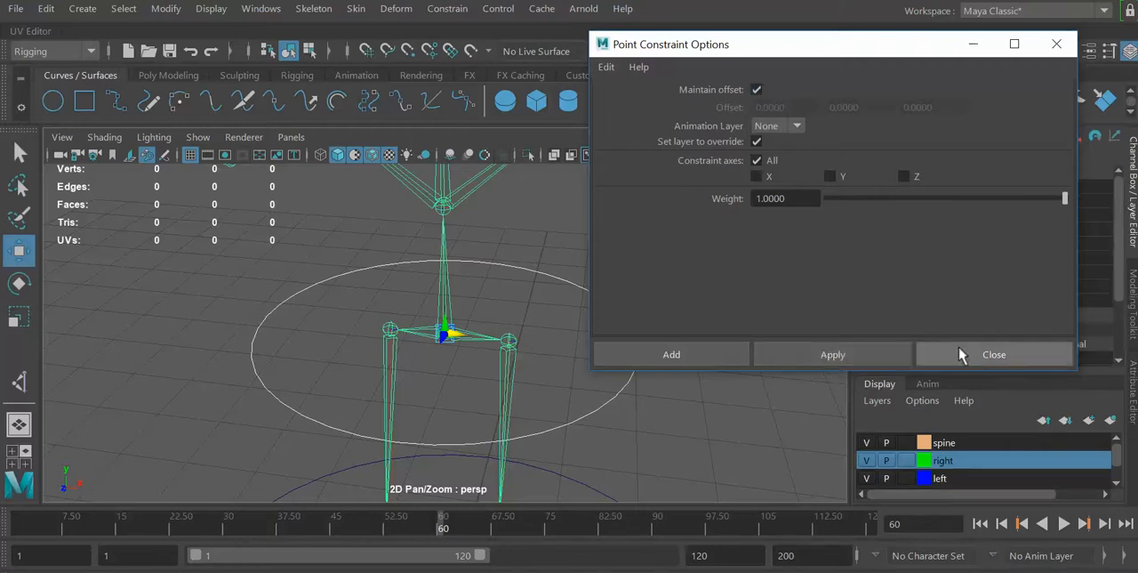
pyautogui.click(987, 357)
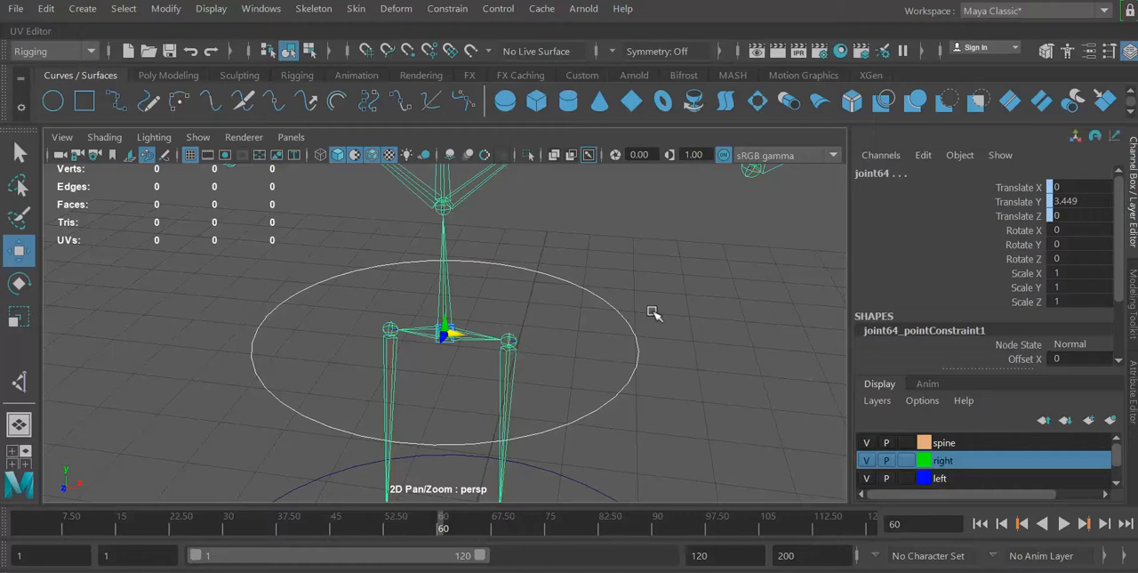
# Enlarge the move manipulator, try moving the constrained hip joint along X, and undo the move.
pyautogui.press('=')
pyautogui.press('=')
pyautogui.press('=')
pyautogui.press('=')
pyautogui.press('=')
pyautogui.press('-')
pyautogui.press('-')
pyautogui.press('-')
pyautogui.press('-')
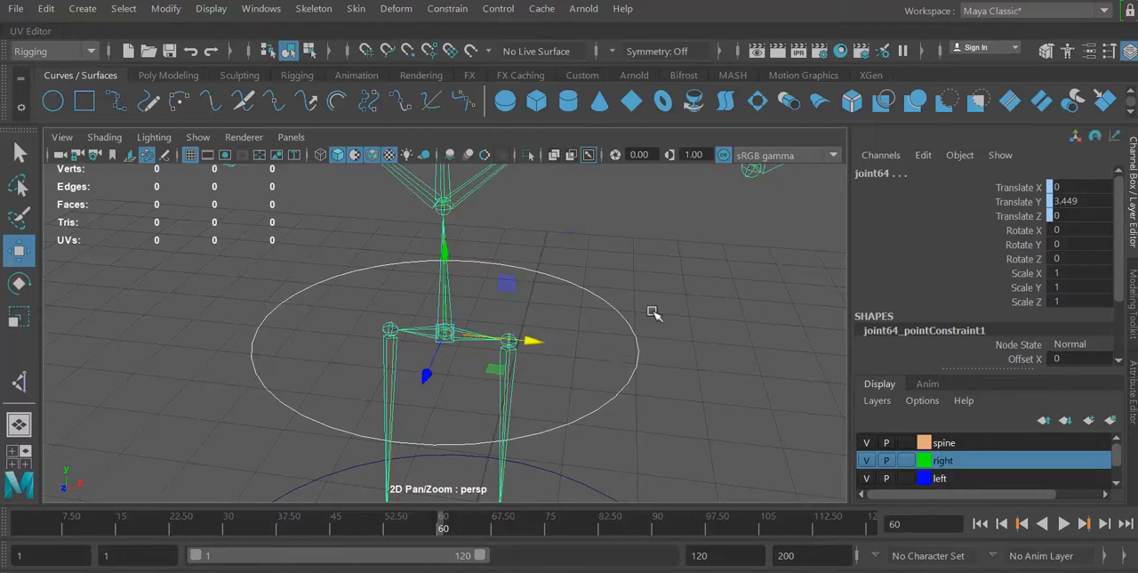
pyautogui.moveTo(531, 338)
pyautogui.mouseDown()
pyautogui.moveTo(690, 374)
pyautogui.moveTo(483, 331)
pyautogui.moveTo(515, 338)
pyautogui.mouseUp()
pyautogui.hotkey('ctrl', 'z')
# Test the hip constraint by moving the hip control circle along X, and undo the move.
pyautogui.click(719, 321)
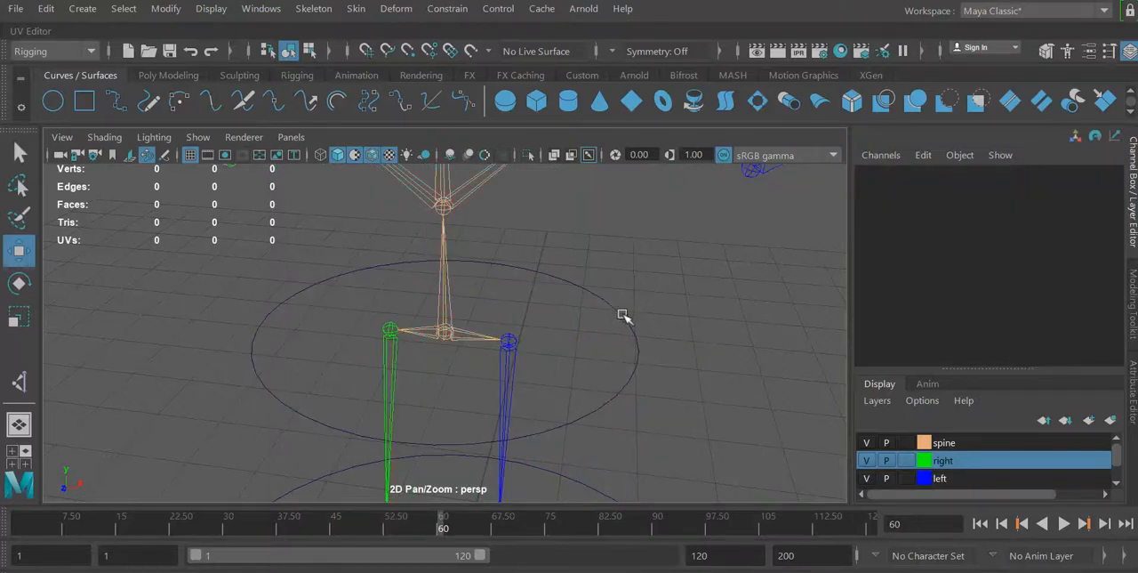
pyautogui.click(623, 314)
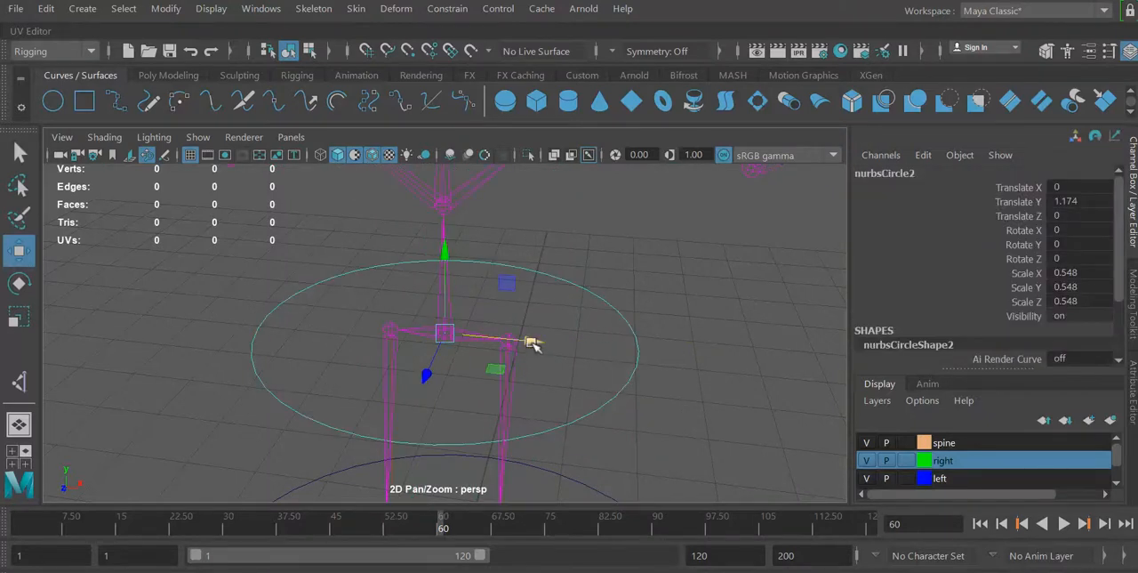
pyautogui.moveTo(534, 338); pyautogui.dragTo(480, 345)
pyautogui.hotkey('ctrl', 'z')
# Test the large ground control circle around the feet by moving it along X, and undo the move.
pyautogui.click(580, 483)
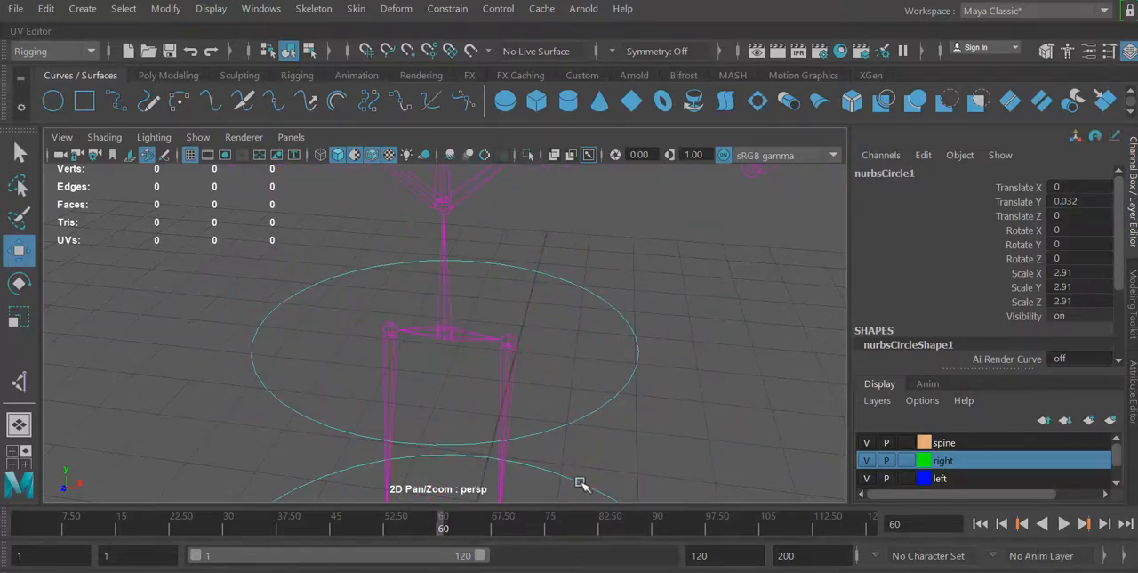
pyautogui.press('f')
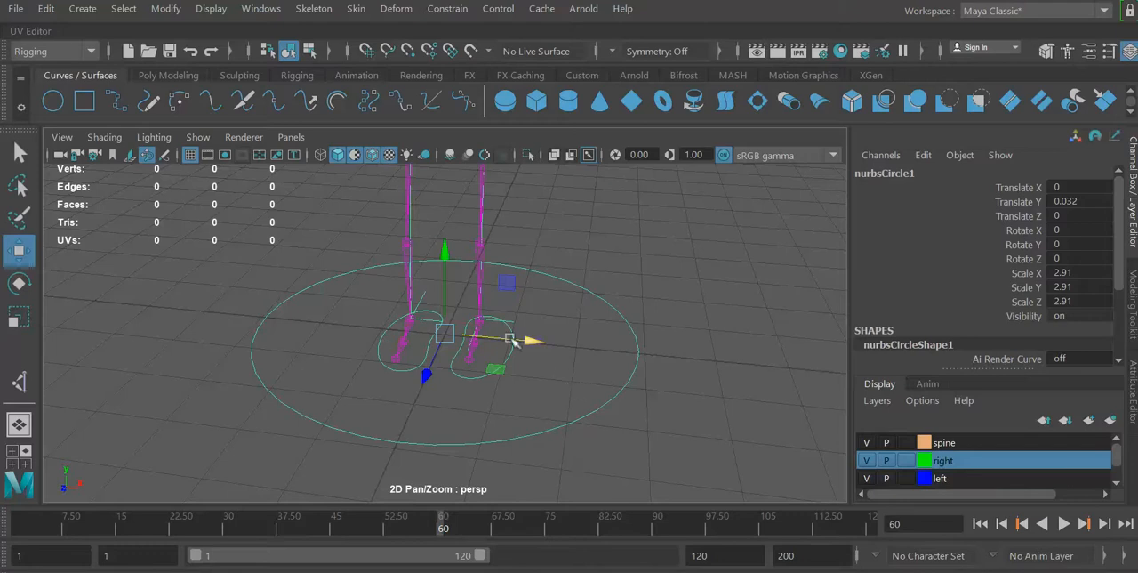
pyautogui.moveTo(698, 470); pyautogui.dragTo(216, 206)
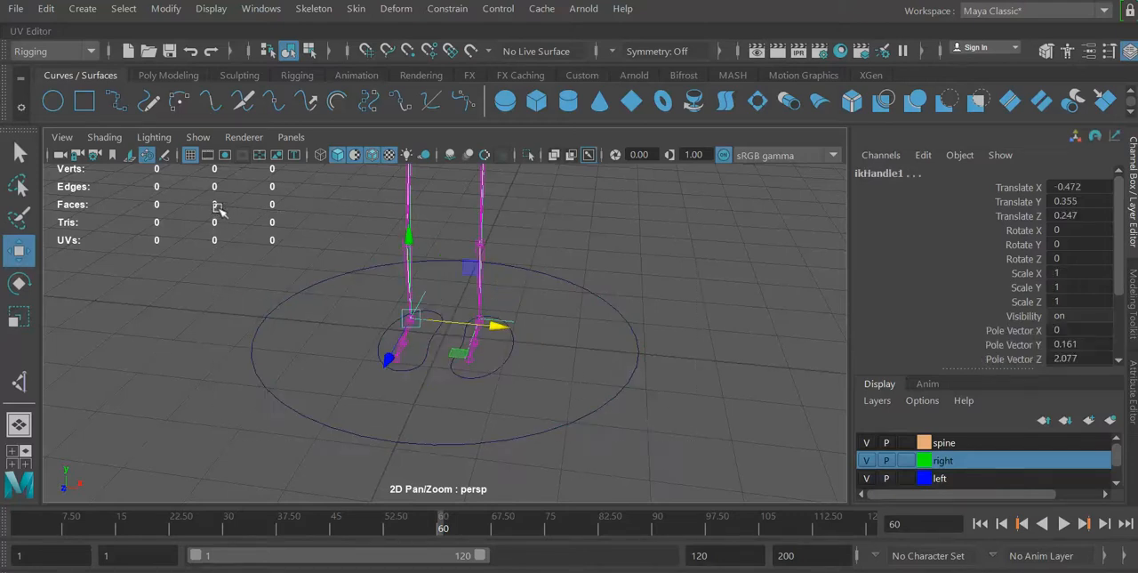
pyautogui.press('f')
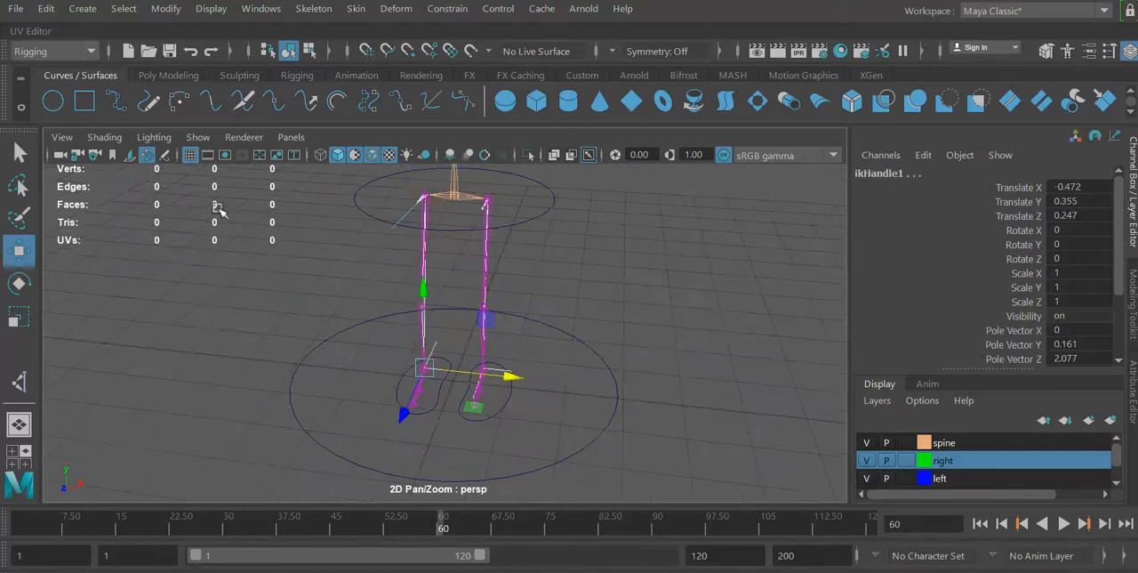
pyautogui.click(622, 404)
pyautogui.click(614, 400)
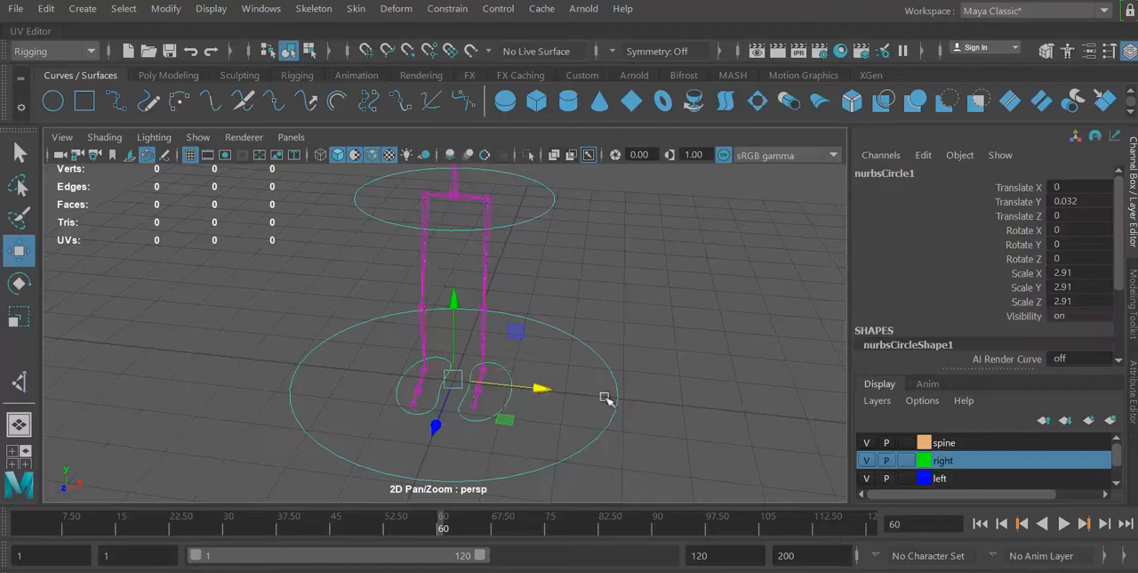
pyautogui.moveTo(543, 388); pyautogui.dragTo(575, 415)
pyautogui.hotkey('ctrl', 'z')
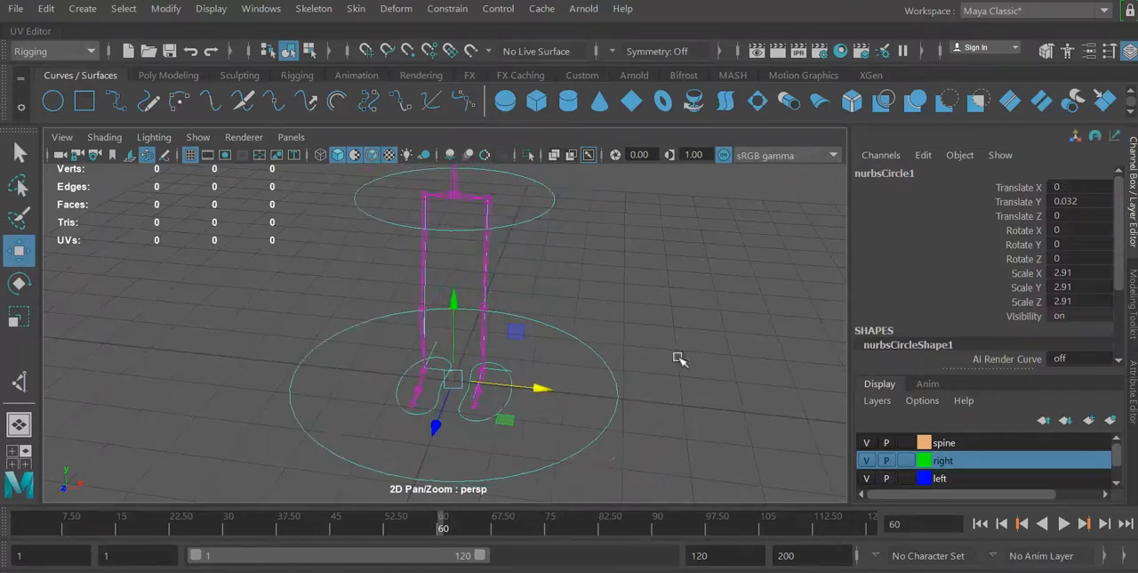
# Point-constrain the spine joint where the shoulder bones branch off to the lower chest control circle, nurbsCircle3.
pyautogui.moveTo(734, 476); pyautogui.dragTo(165, 165)
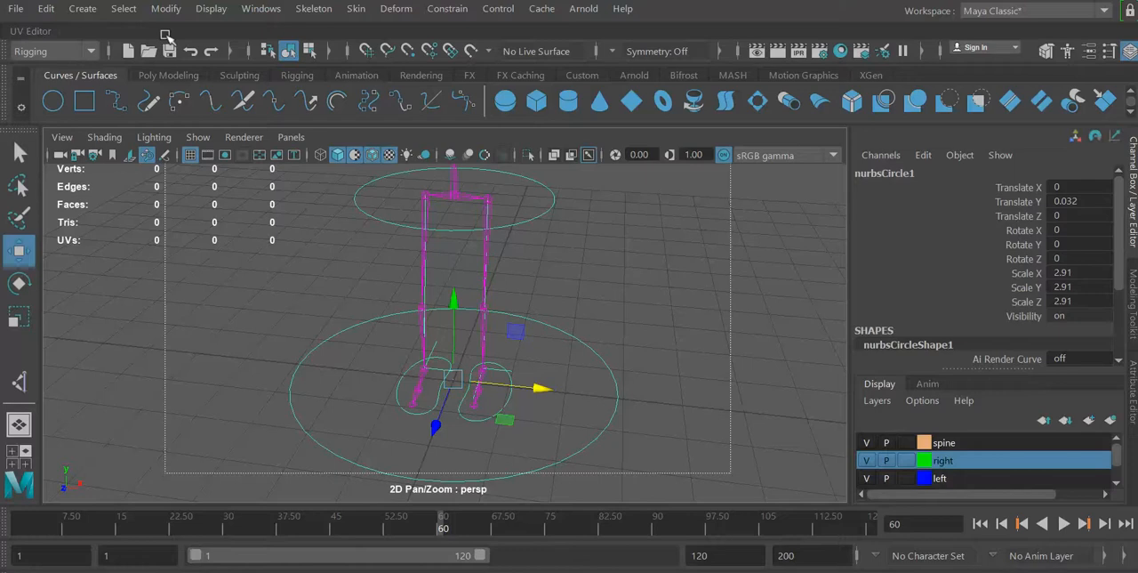
pyautogui.press('f')
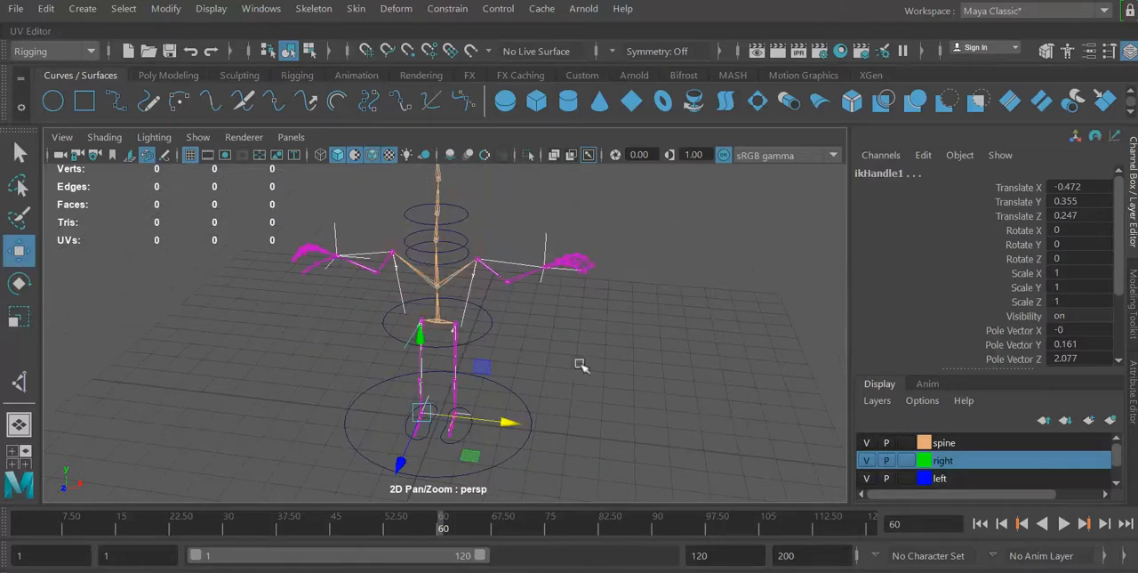
pyautogui.click(490, 326)
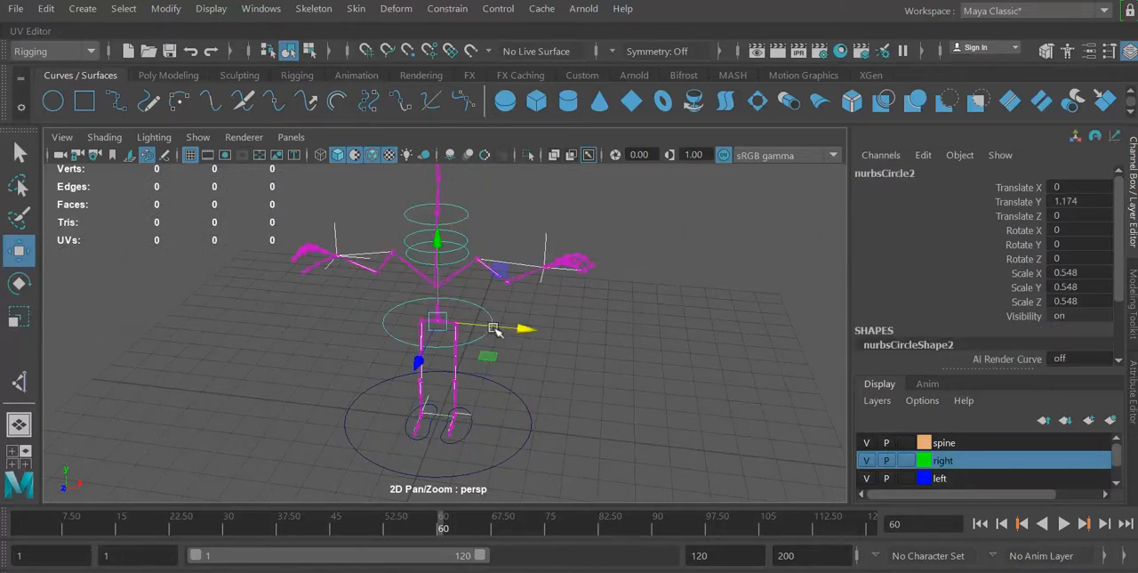
pyautogui.click(451, 265)
pyautogui.press('f')
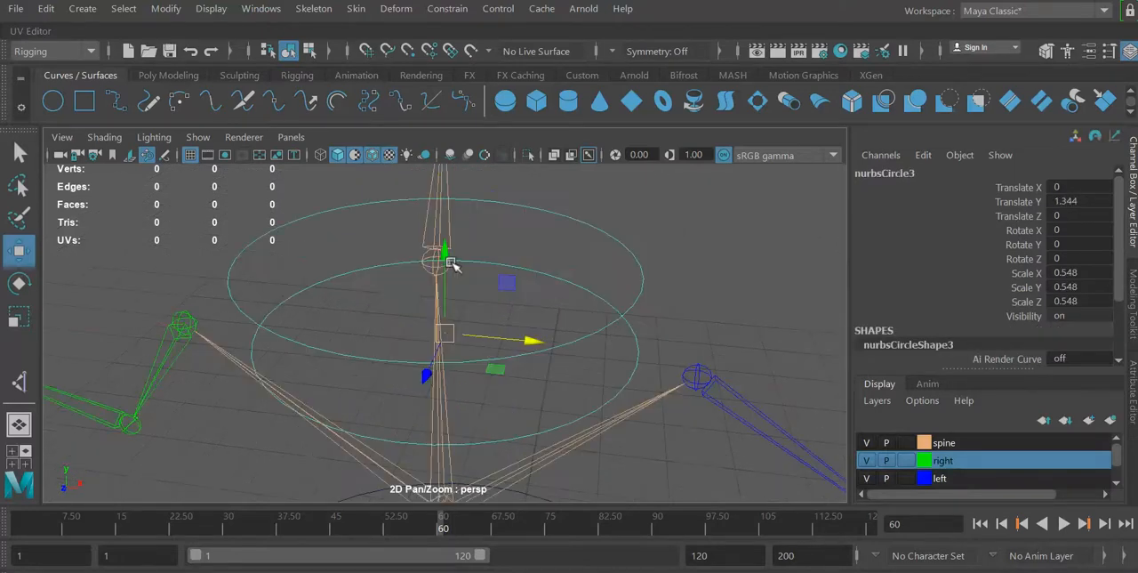
pyautogui.keyDown('alt'); pyautogui.moveTo(712, 305); pyautogui.dragTo(686, 307); pyautogui.keyUp('alt')
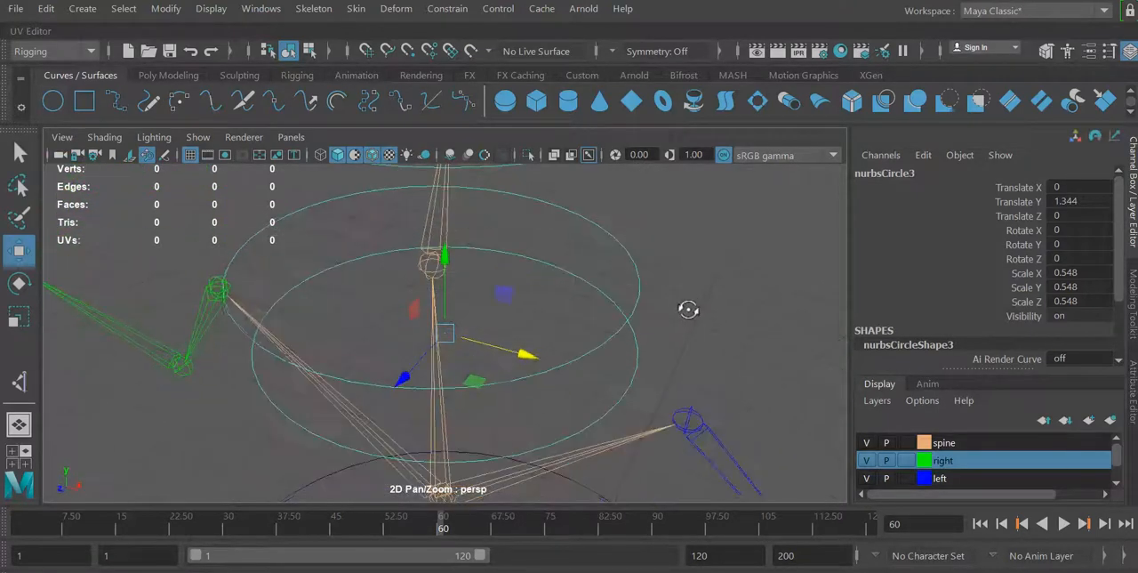
pyautogui.keyDown('alt'); pyautogui.moveTo(572, 400); pyautogui.dragTo(483, 386); pyautogui.keyUp('alt')
pyautogui.click(717, 308)
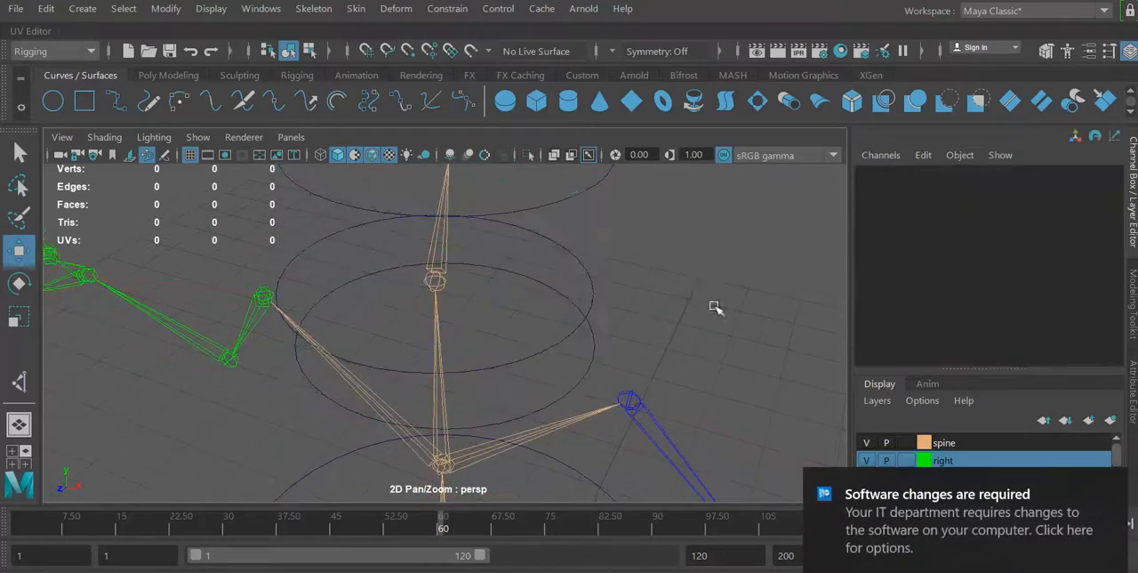
pyautogui.click(591, 365)
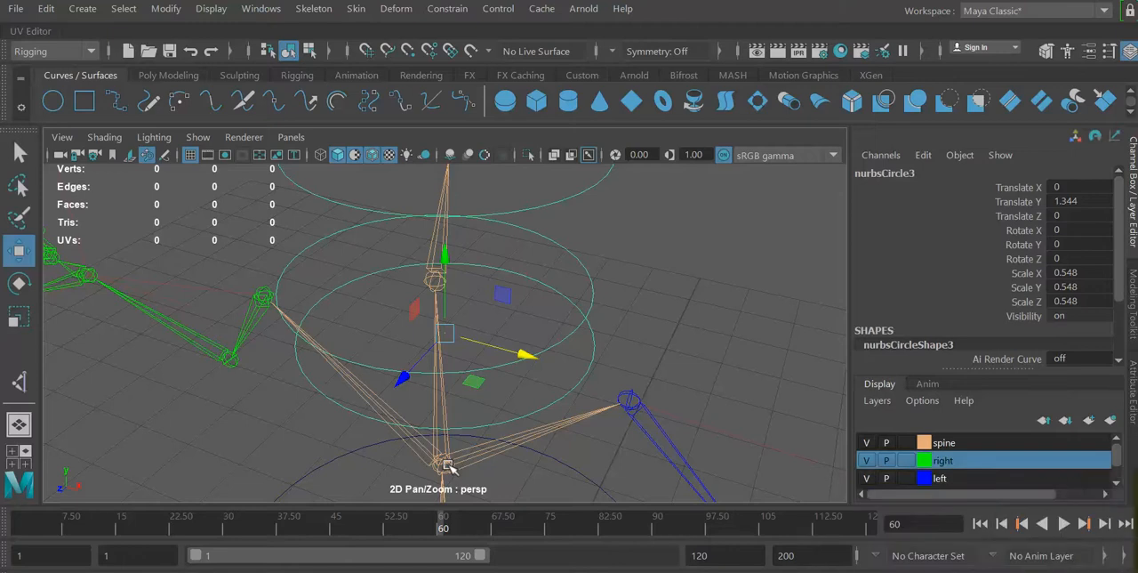
pyautogui.click(442, 464)
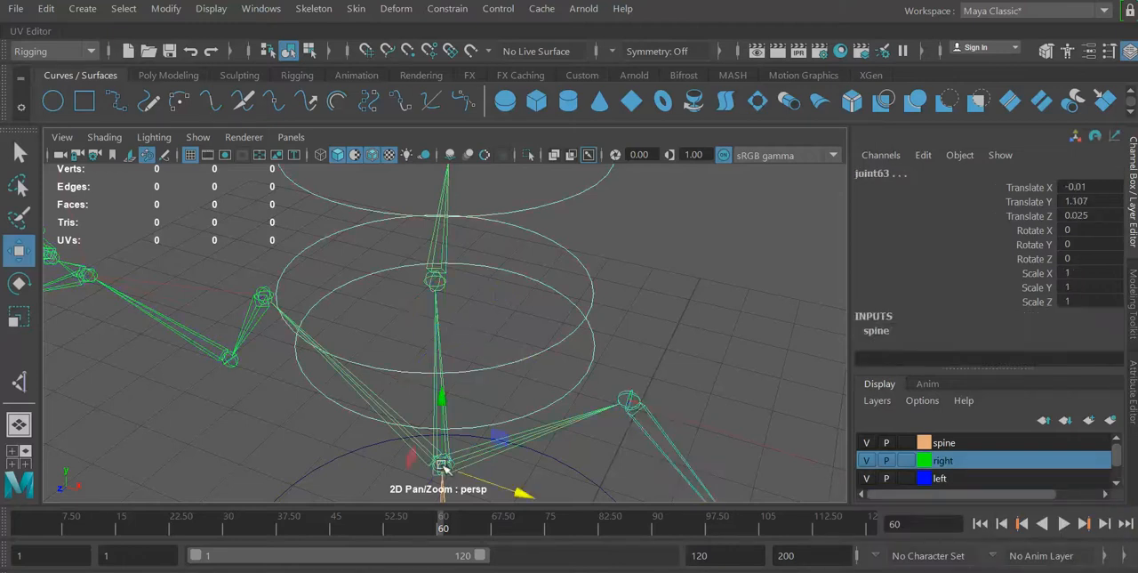
pyautogui.click(436, 11)
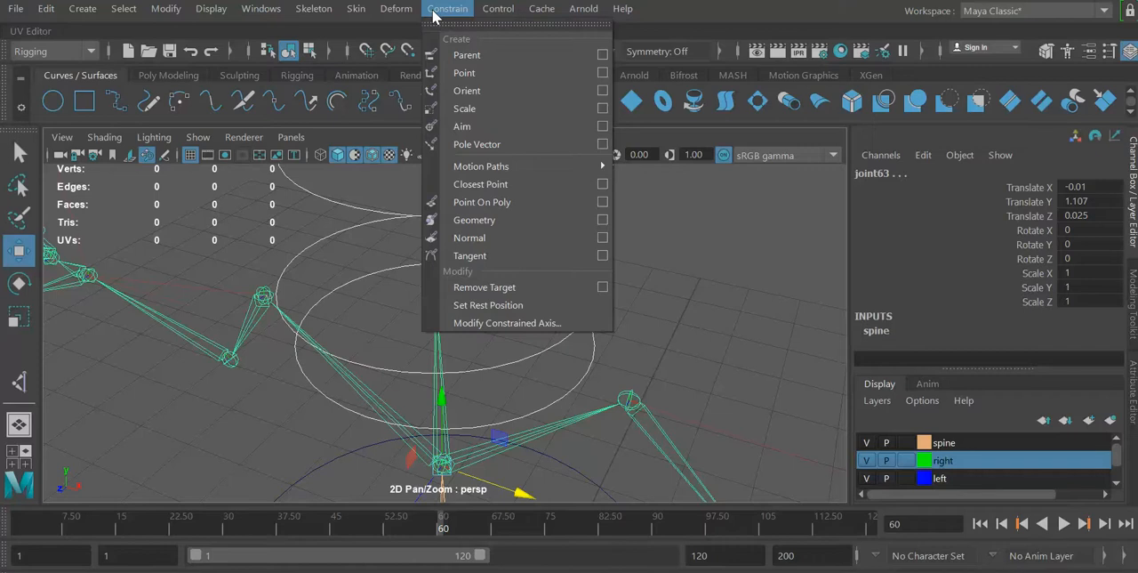
pyautogui.click(461, 75)
pyautogui.click(652, 323)
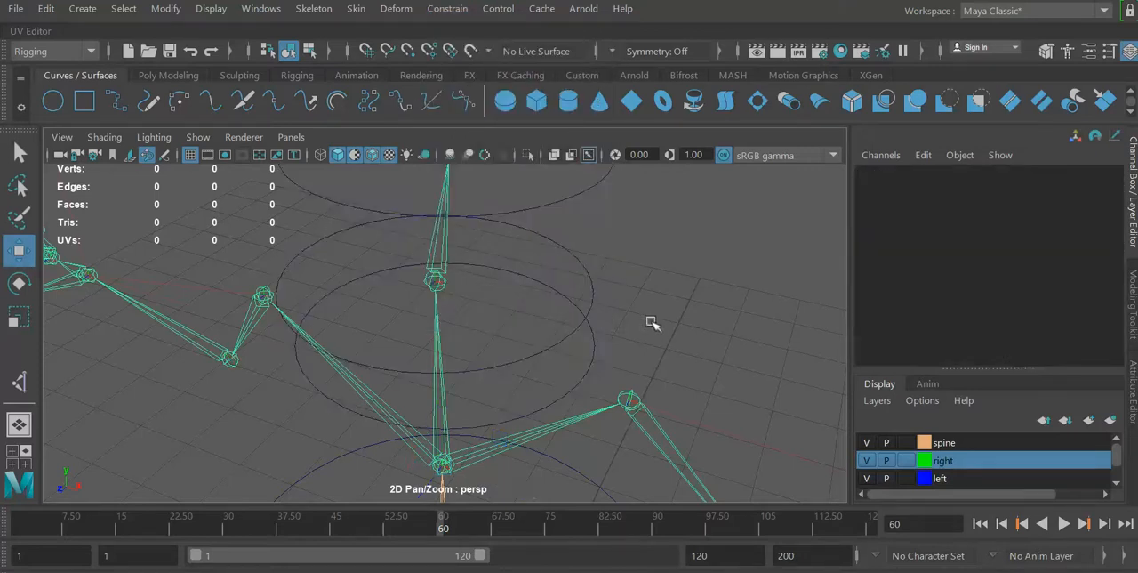
# Point-constrain joint62, the spine joint inside the middle chest circle, to that control circle, nurbsCircle4.
pyautogui.moveTo(650, 321)
pyautogui.keyDown('alt'); pyautogui.mouseDown()
pyautogui.moveTo(681, 298)
pyautogui.moveTo(699, 302)
pyautogui.moveTo(651, 275)
pyautogui.moveTo(653, 351)
pyautogui.moveTo(644, 304)
pyautogui.mouseUp(); pyautogui.keyUp('alt')
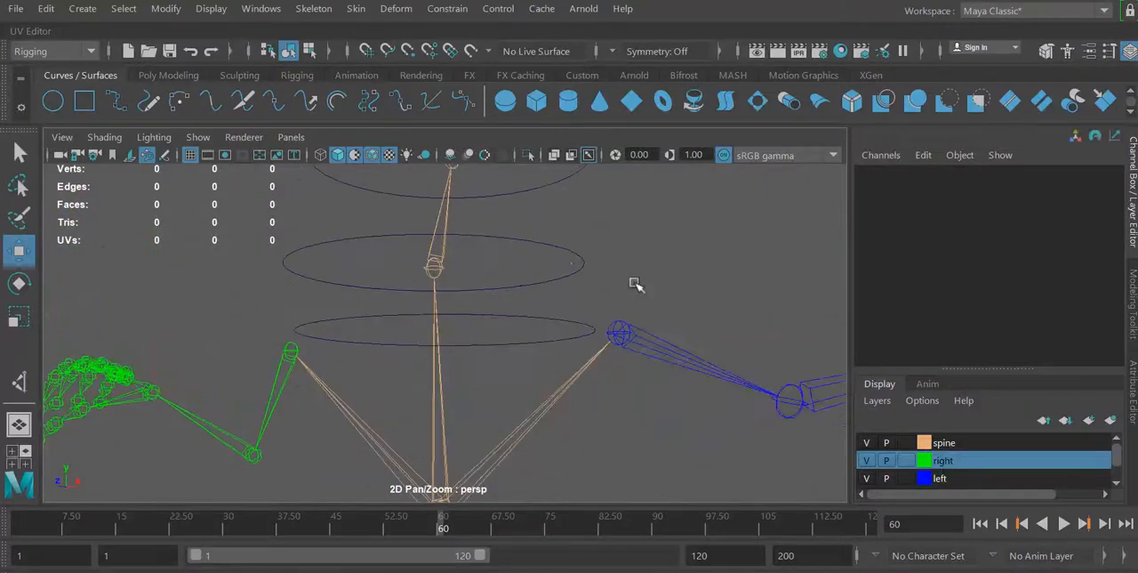
pyautogui.click(562, 255)
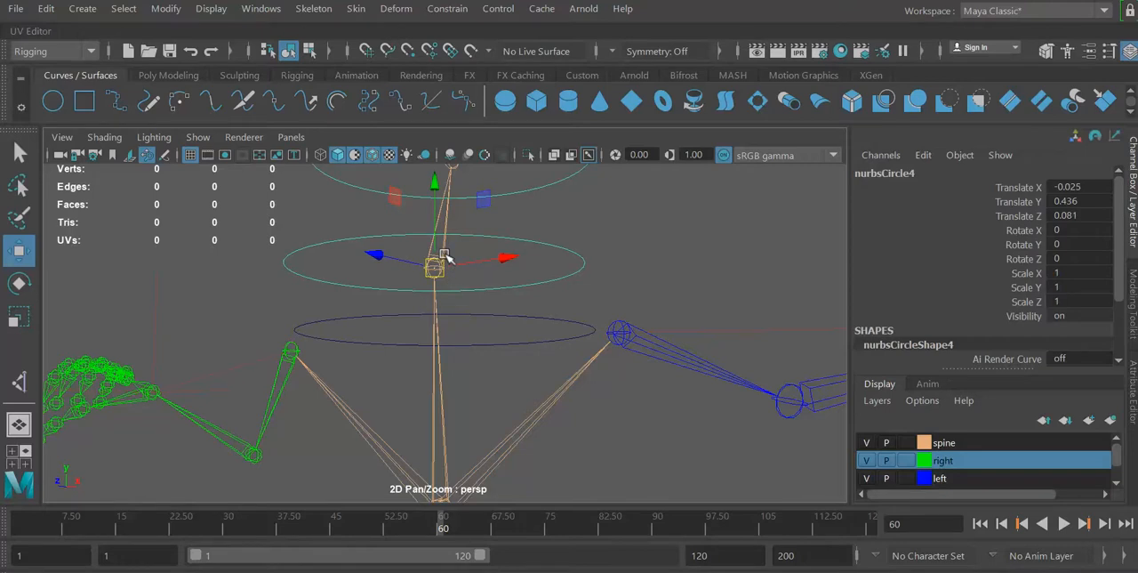
pyautogui.keyDown('shift'); pyautogui.click(447, 249); pyautogui.keyUp('shift')
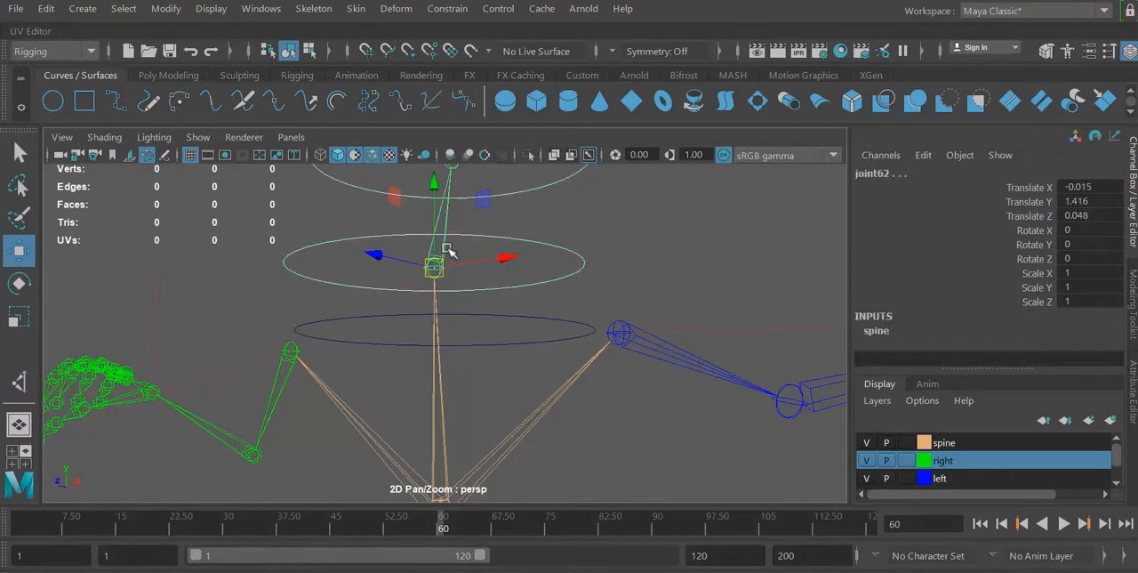
pyautogui.click(448, 8)
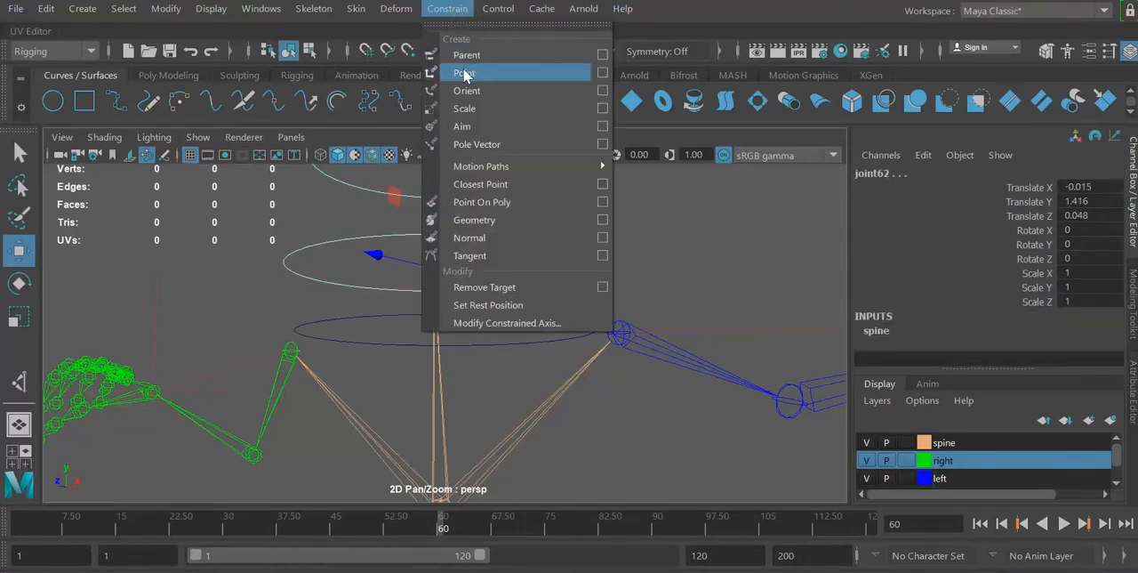
pyautogui.click(464, 72)
# Point-constrain joint61, the joint at the base of the neck, to the uppermost control circle, nurbsCircle5.
pyautogui.keyDown('alt'); pyautogui.moveTo(642, 237); pyautogui.dragTo(712, 300); pyautogui.keyUp('alt')
pyautogui.click(711, 300)
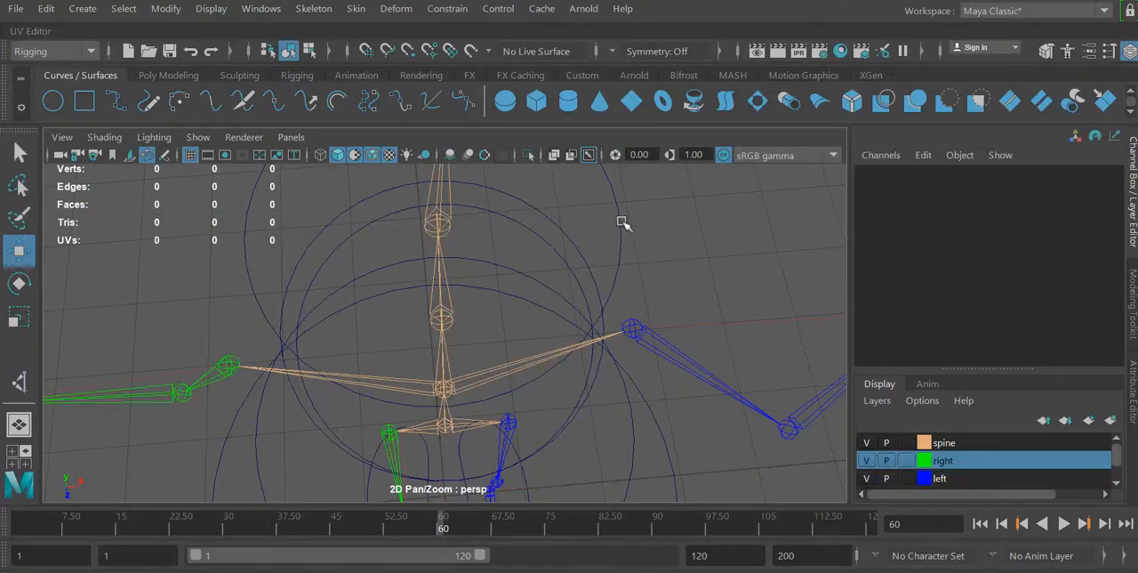
pyautogui.click(621, 223)
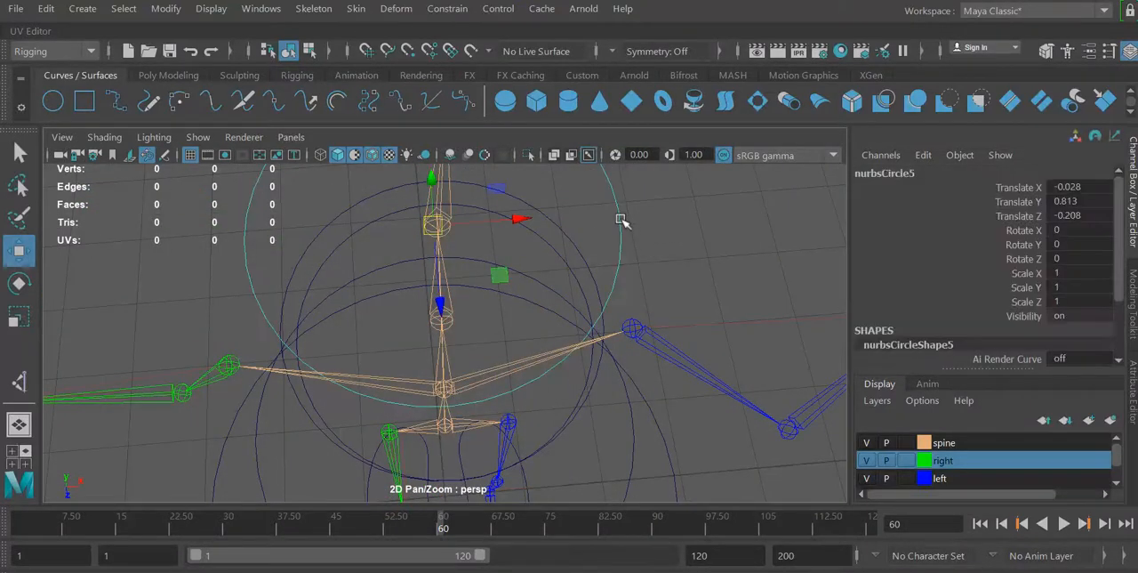
pyautogui.click(445, 182)
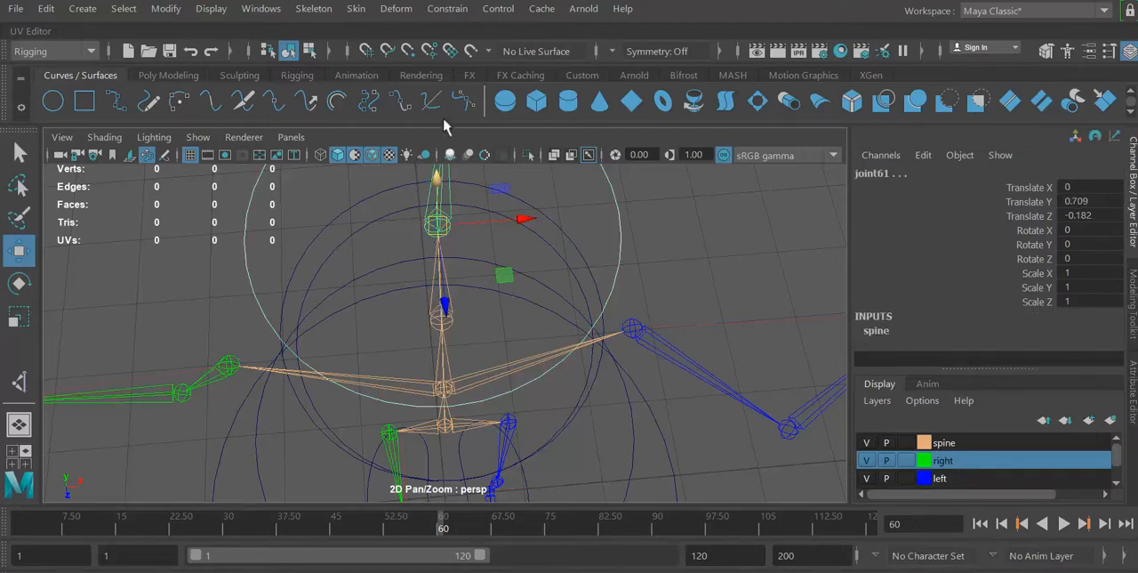
pyautogui.click(452, 9)
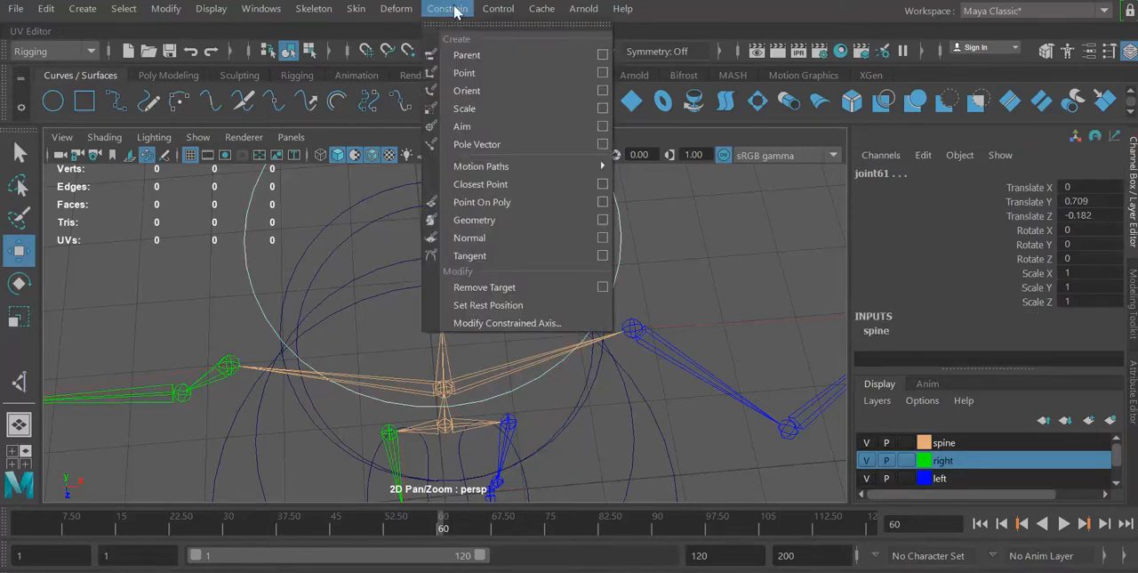
pyautogui.click(464, 72)
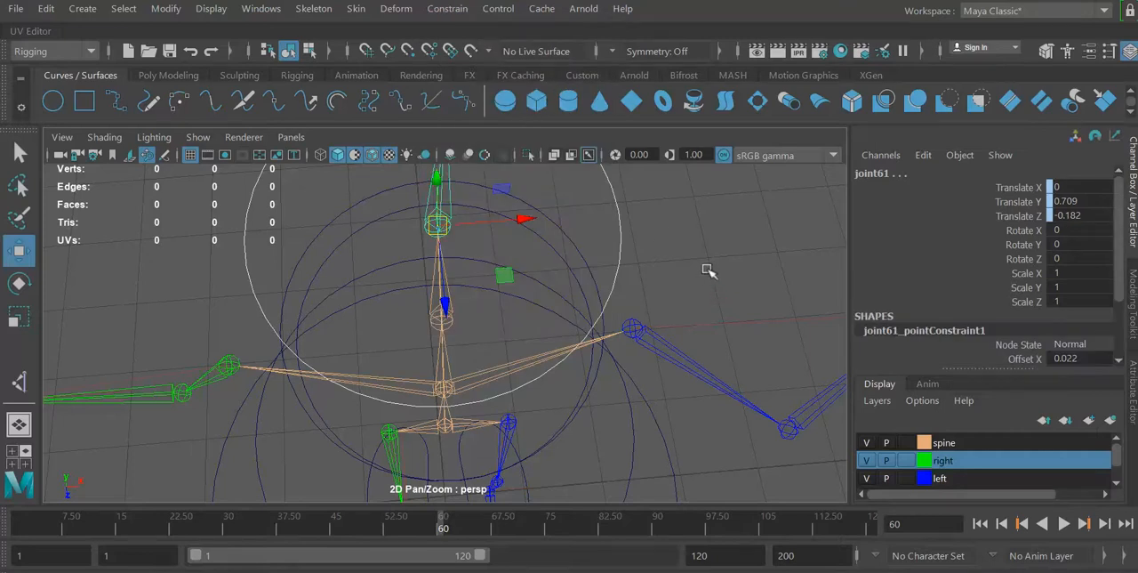
# Test the whole rig by moving the ground control circle nurbsCircle1 along X, and undo the move.
pyautogui.keyDown('alt'); pyautogui.moveTo(707, 270); pyautogui.dragTo(667, 202); pyautogui.keyUp('alt')
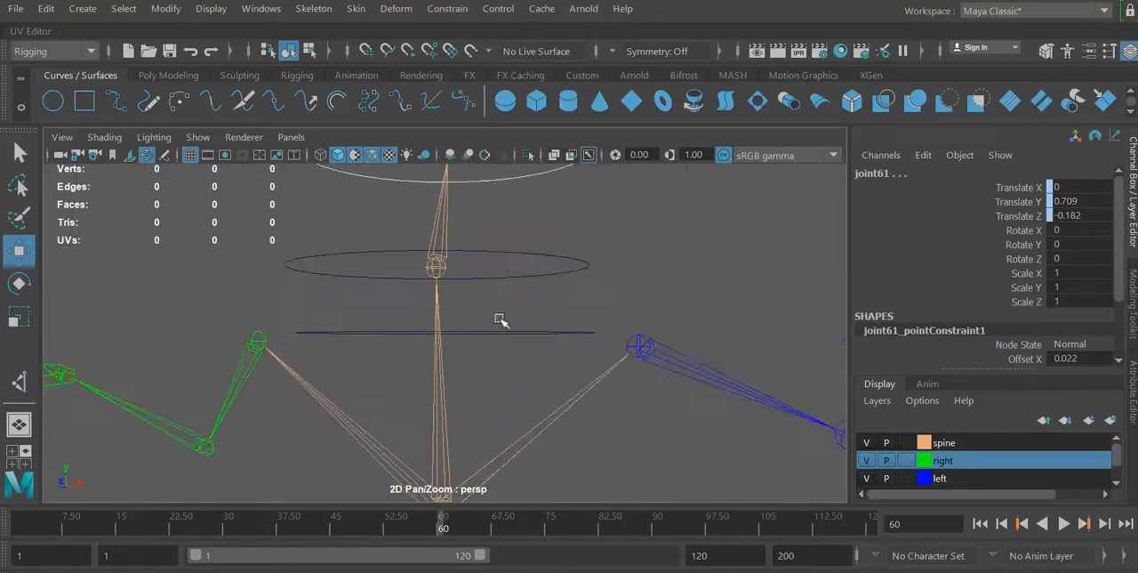
pyautogui.keyDown('alt'); pyautogui.moveTo(501, 317); pyautogui.dragTo(28, 116, button='right'); pyautogui.keyUp('alt')
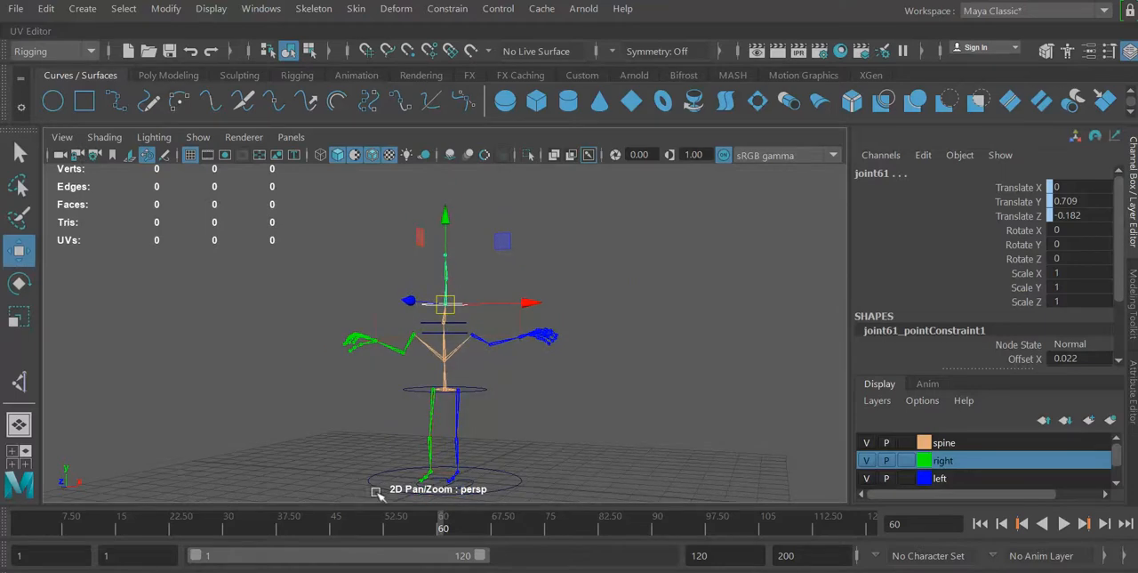
pyautogui.click(516, 486)
pyautogui.moveTo(529, 484); pyautogui.dragTo(633, 528)
pyautogui.hotkey('ctrl', 'z')
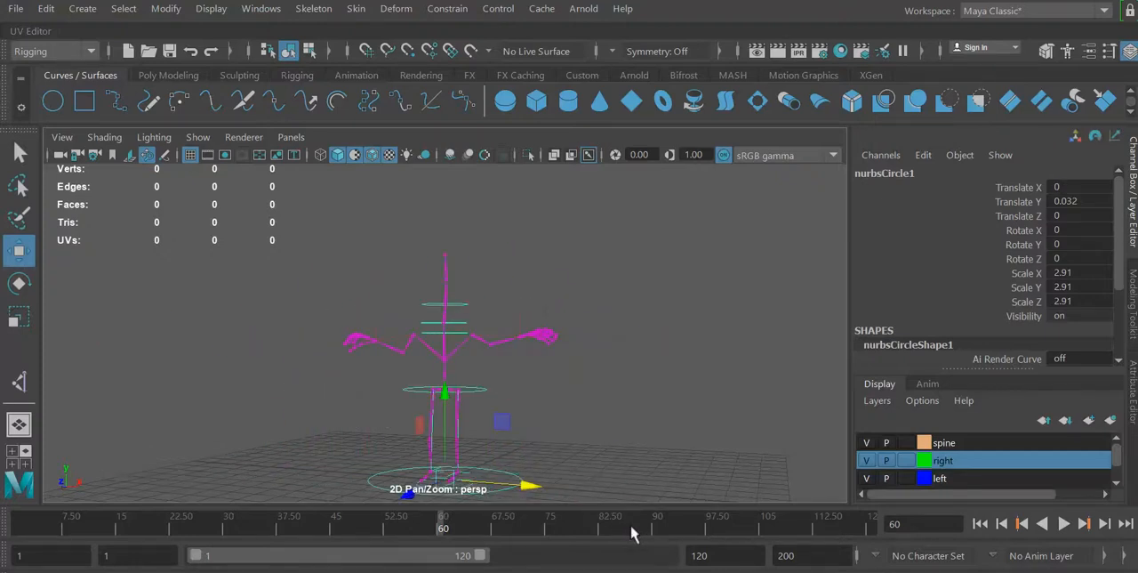
# Try rotating the hip control circle nurbsCircle2 to test whether the hip joint follows its rotation.
pyautogui.keyDown('alt'); pyautogui.moveTo(712, 435); pyautogui.dragTo(760, 465); pyautogui.keyUp('alt')
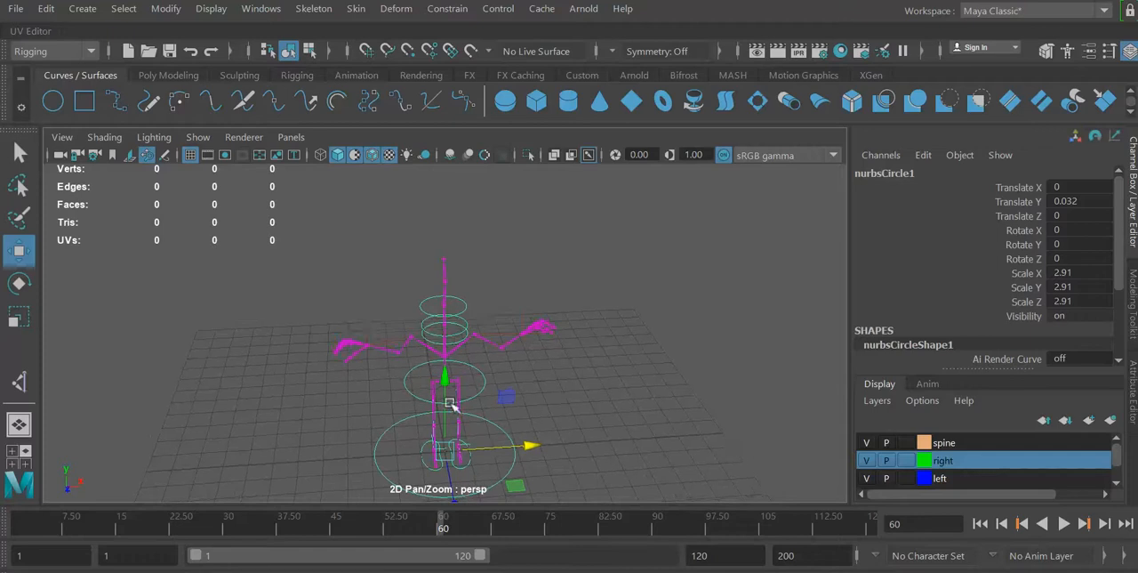
pyautogui.click(483, 382)
pyautogui.press('f')
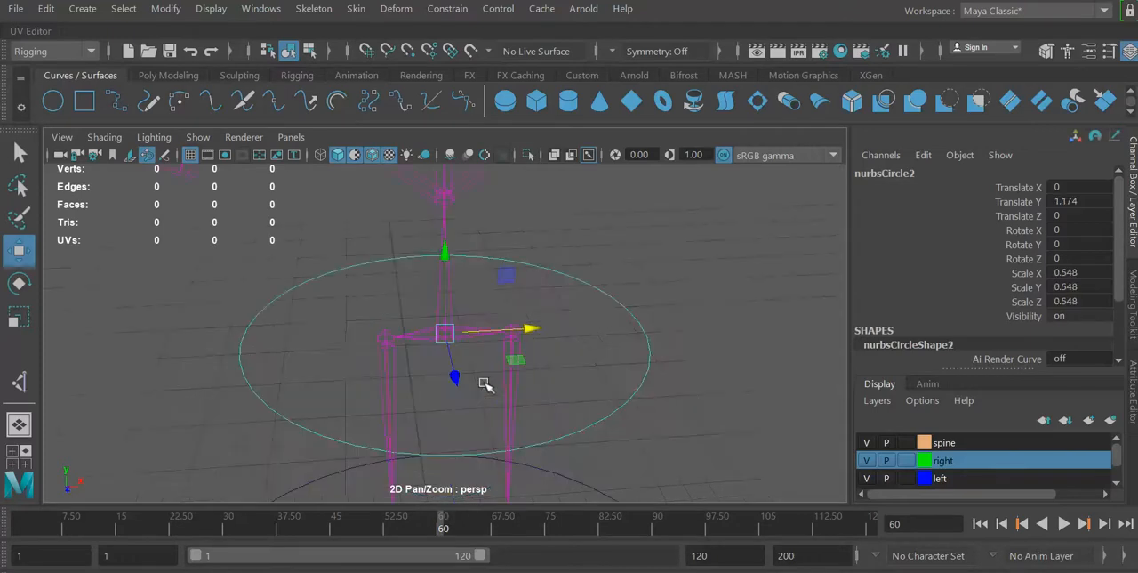
pyautogui.click(19, 283)
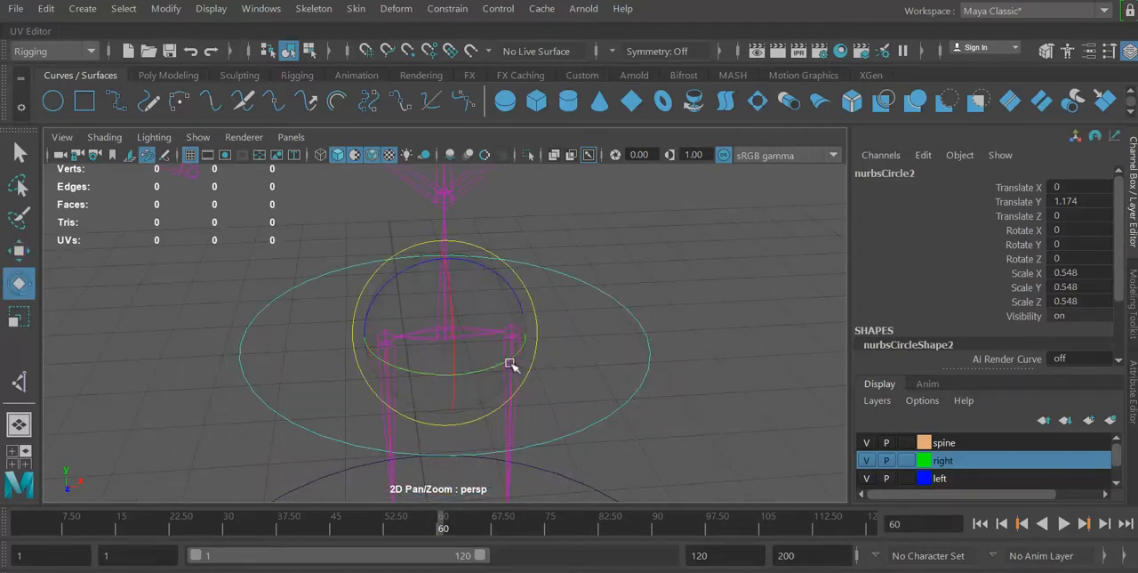
pyautogui.moveTo(509, 365)
pyautogui.mouseDown()
pyautogui.moveTo(445, 375)
pyautogui.moveTo(501, 356)
pyautogui.mouseUp()
pyautogui.moveTo(715, 286)
pyautogui.keyDown('alt'); pyautogui.mouseDown()
pyautogui.moveTo(717, 311)
pyautogui.moveTo(727, 293)
pyautogui.mouseUp(); pyautogui.keyUp('alt')
pyautogui.click(727, 296)
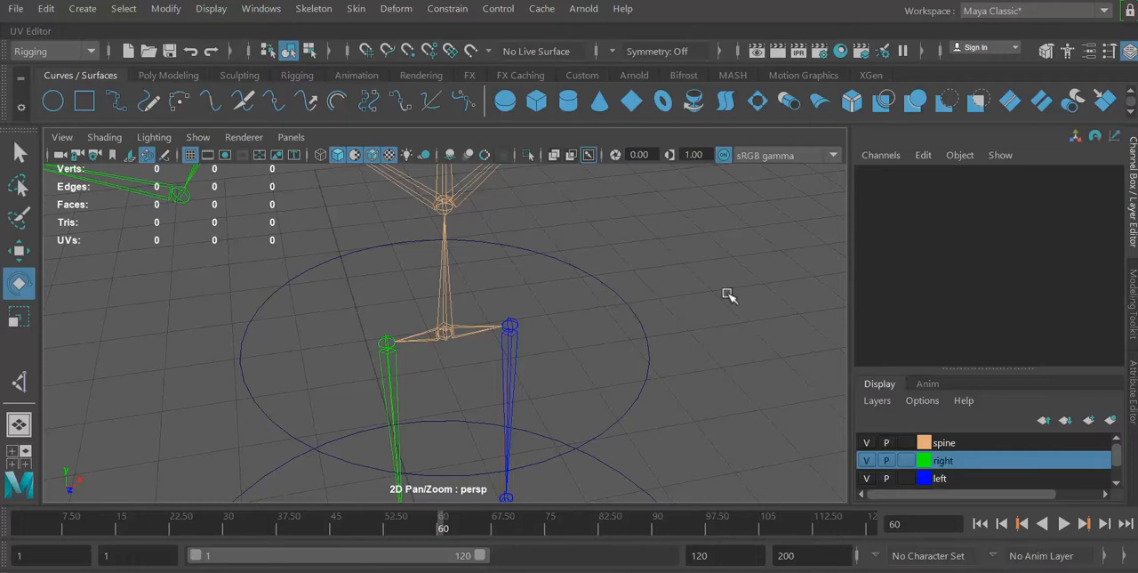
pyautogui.keyDown('alt'); pyautogui.moveTo(725, 295); pyautogui.dragTo(683, 298, button='right'); pyautogui.keyUp('alt')
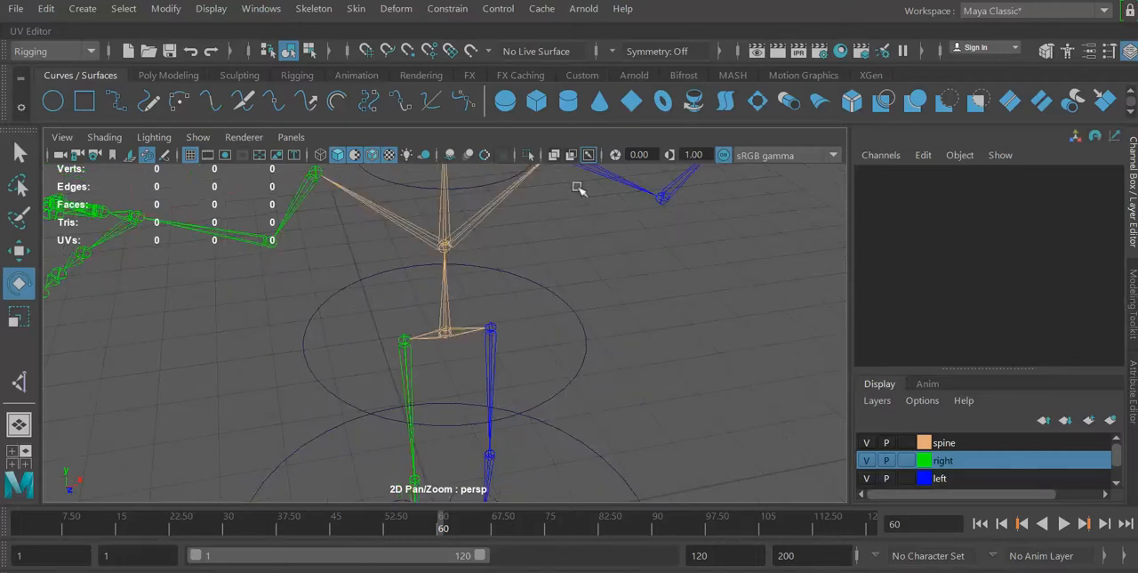
pyautogui.click(450, 10)
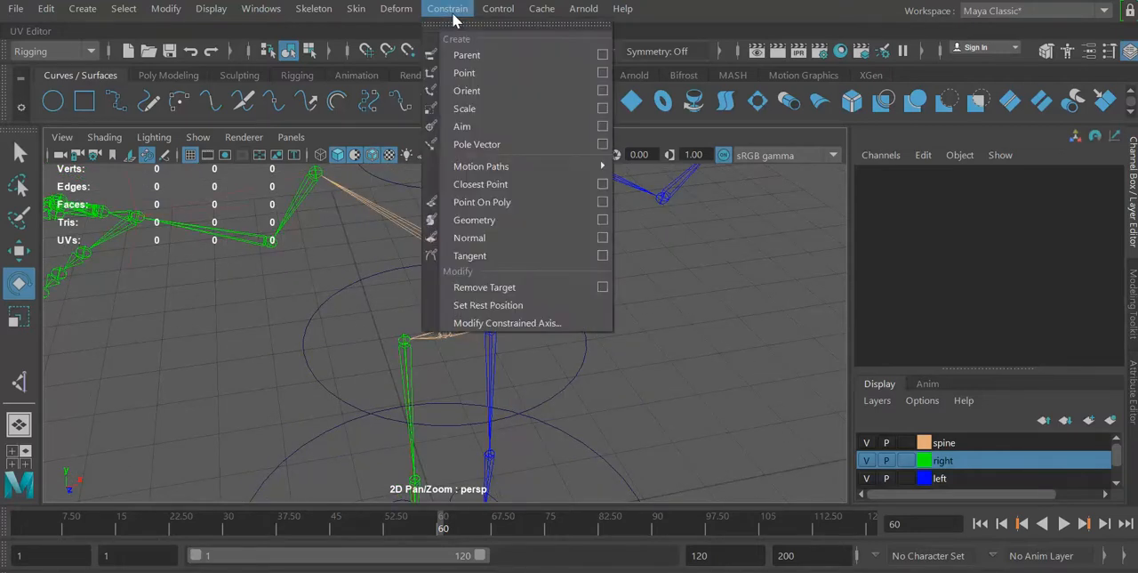
pyautogui.click(502, 11)
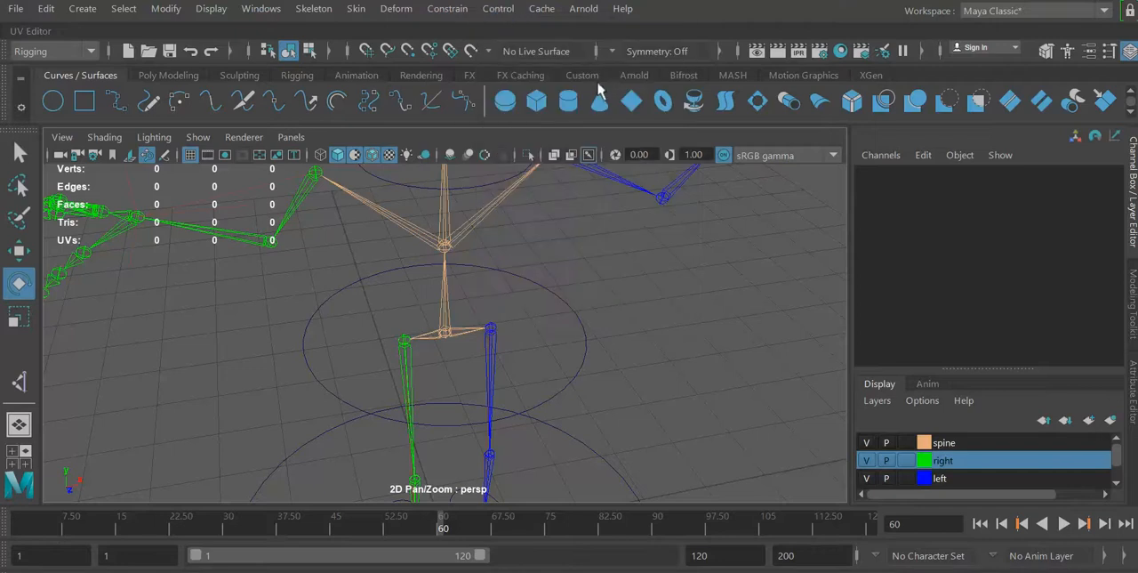
# Orient-constrain the hip joint, joint64, to its control circle nurbsCircle2 with Maintain offset enabled on all axes.
pyautogui.click(561, 302)
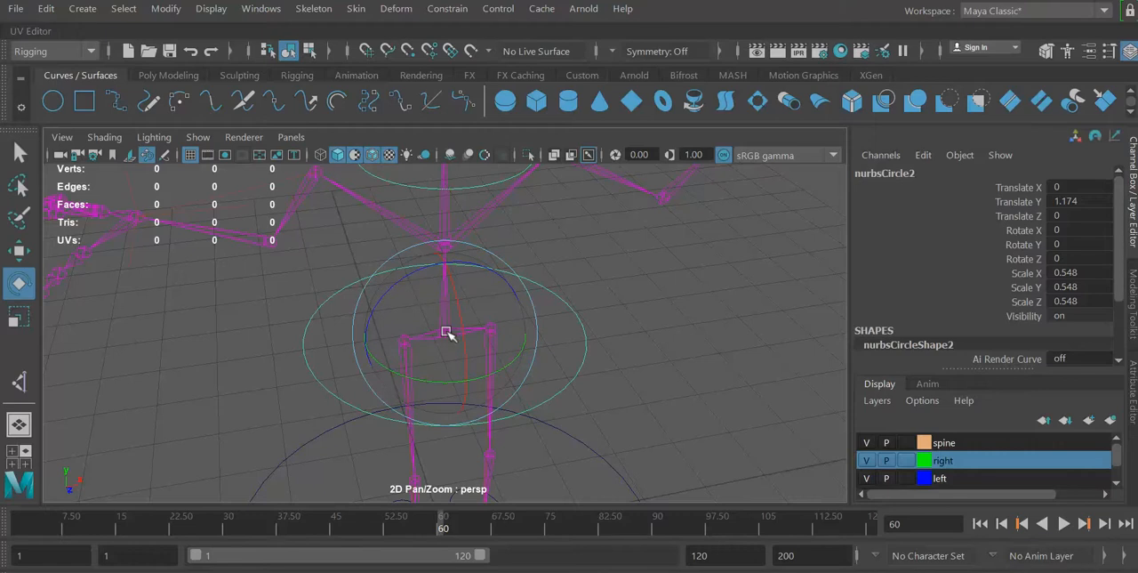
pyautogui.press('-')
pyautogui.press('-')
pyautogui.press('-')
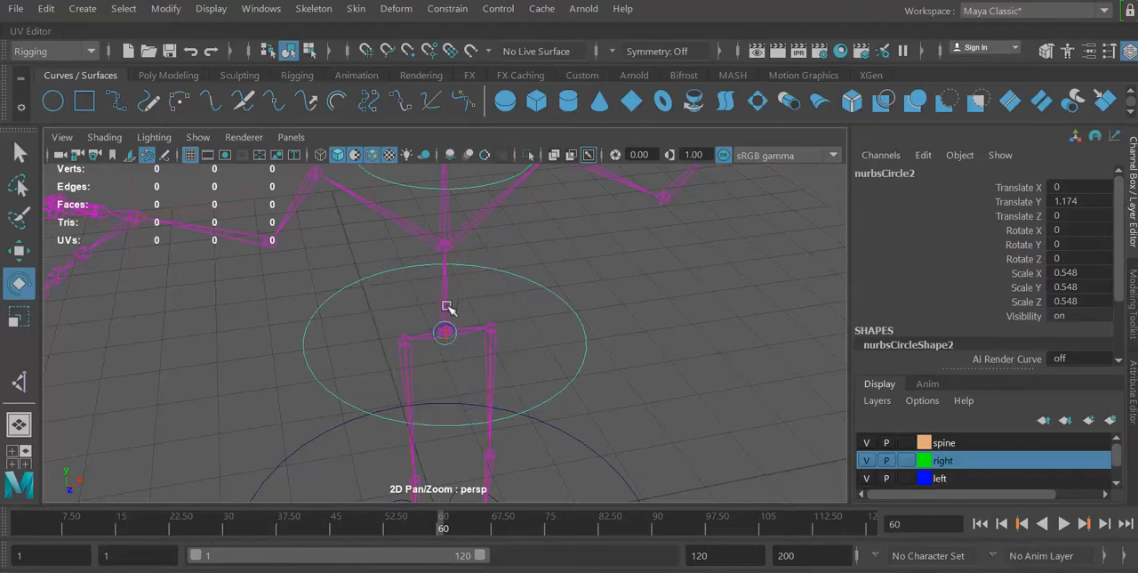
pyautogui.click(447, 306)
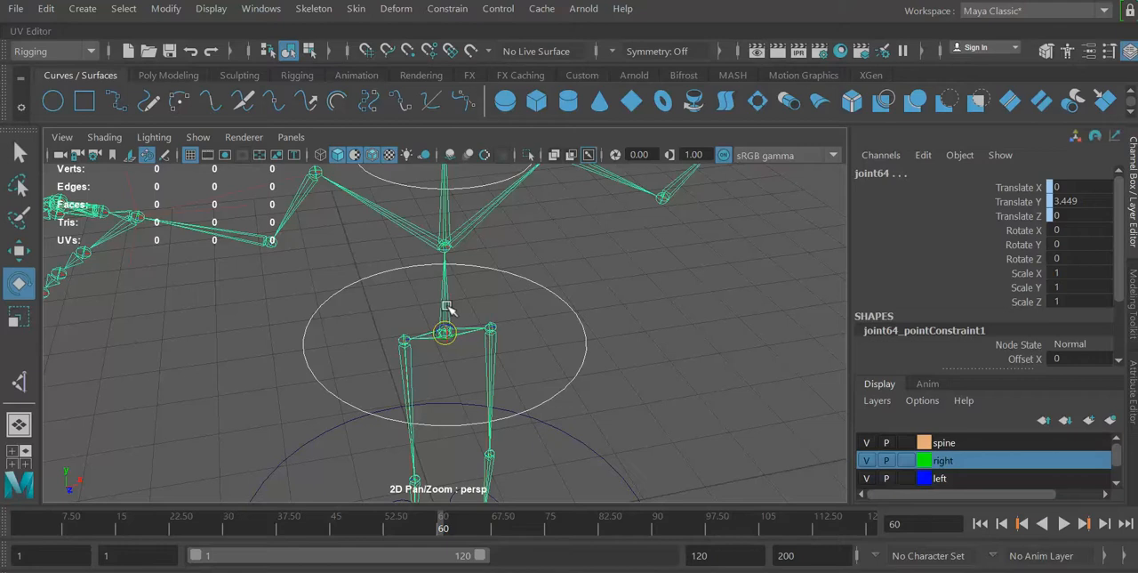
pyautogui.press('=')
pyautogui.press('=')
pyautogui.click(448, 10)
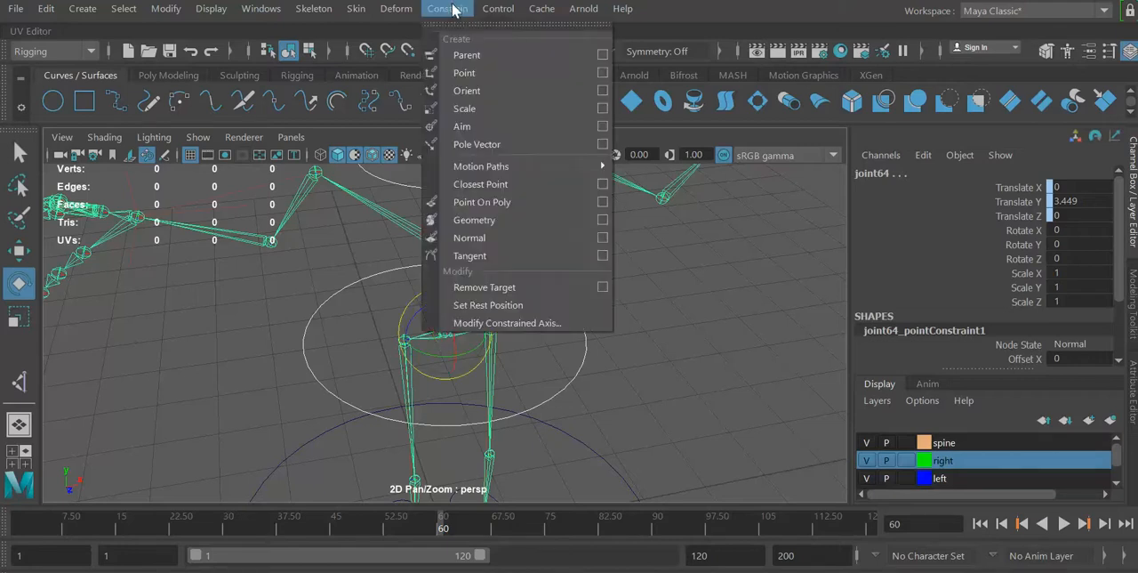
pyautogui.click(602, 90)
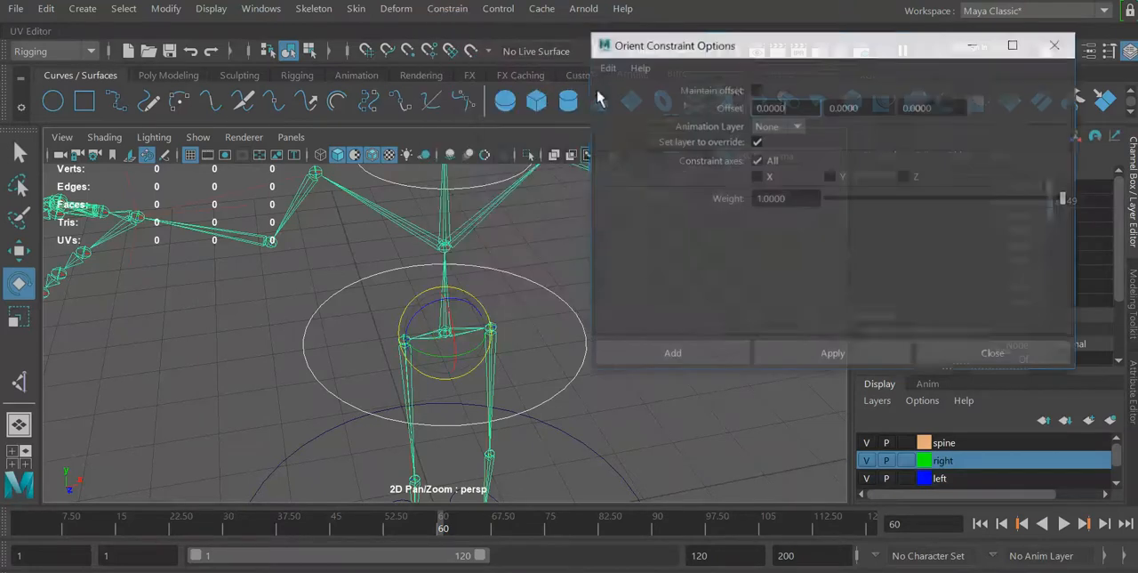
pyautogui.click(756, 90)
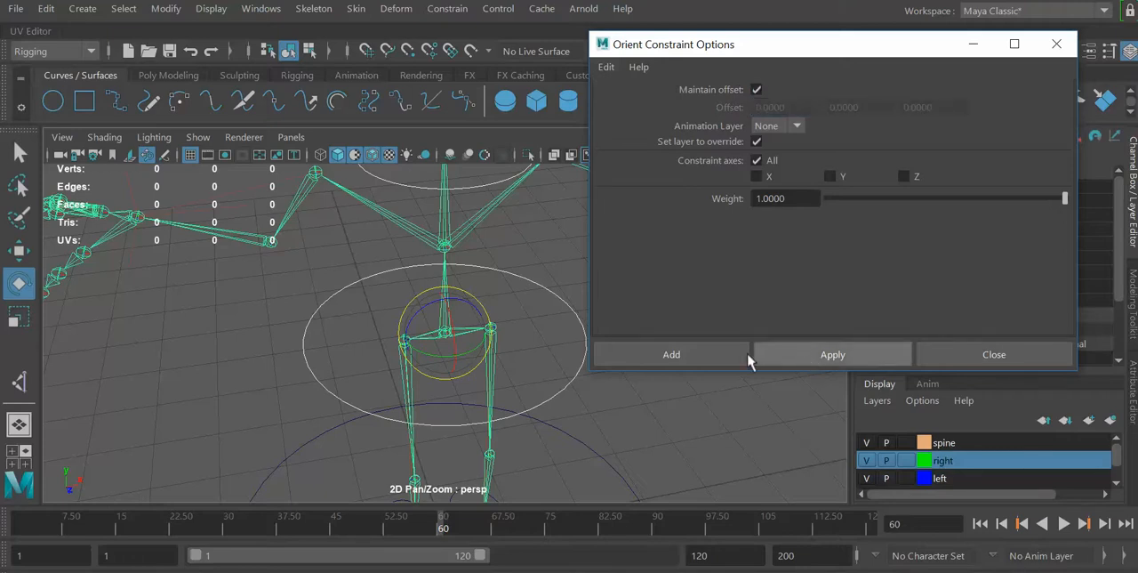
pyautogui.click(809, 353)
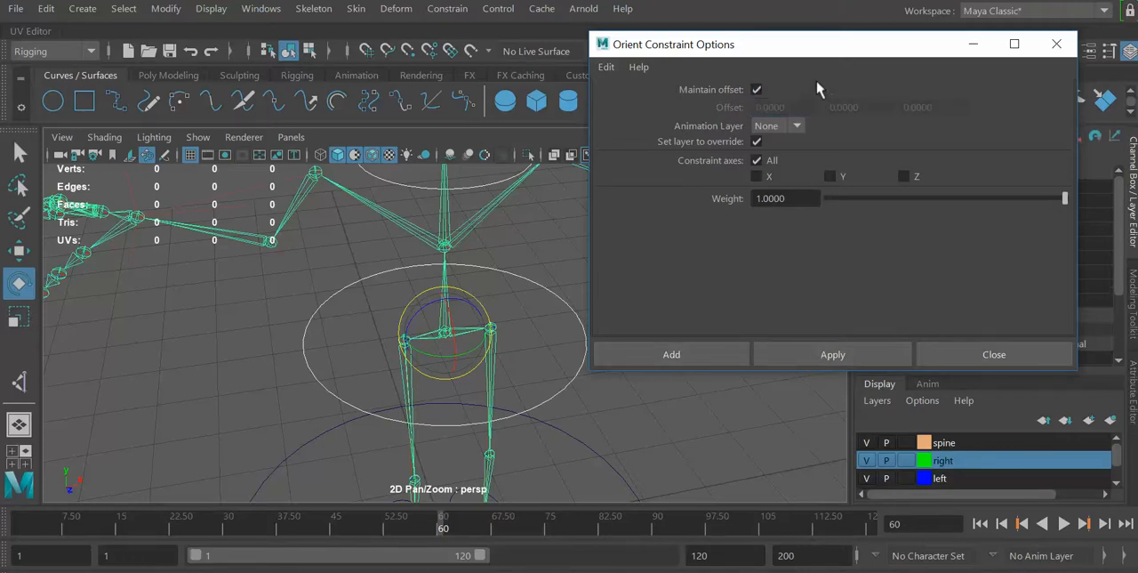
# Orient-constrain the spine joint where the shoulder bones branch off to the lower chest control circle, keeping Maintain offset enabled.
pyautogui.moveTo(812, 52); pyautogui.dragTo(851, 28)
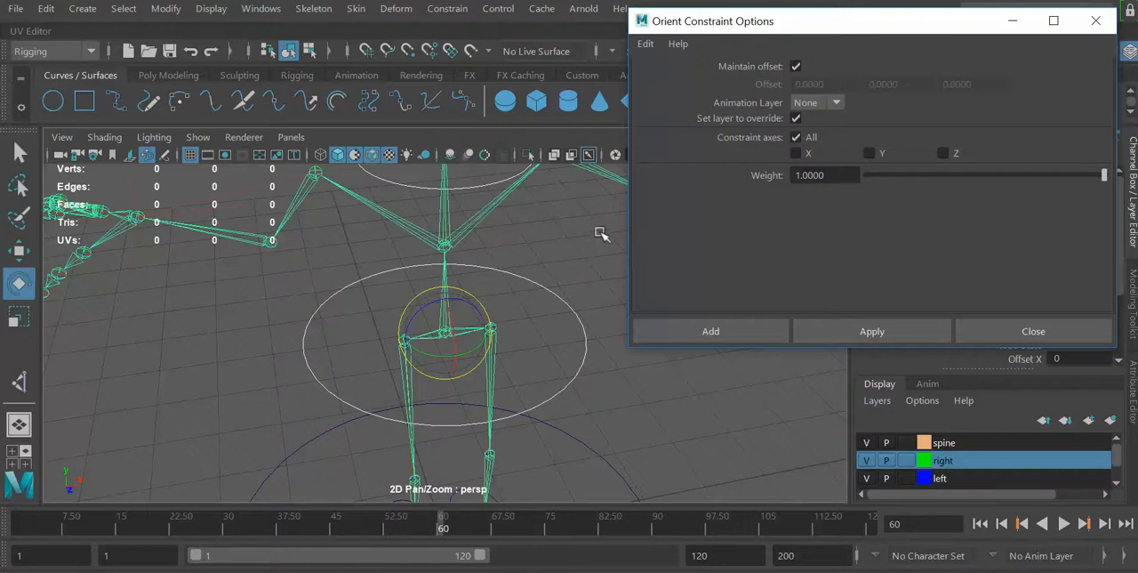
pyautogui.keyDown('alt'); pyautogui.moveTo(601, 233); pyautogui.dragTo(407, 215); pyautogui.keyUp('alt')
pyautogui.moveTo(579, 343)
pyautogui.keyDown('alt'); pyautogui.mouseDown()
pyautogui.moveTo(577, 320)
pyautogui.moveTo(581, 329)
pyautogui.mouseUp(); pyautogui.keyUp('alt')
pyautogui.click(542, 285)
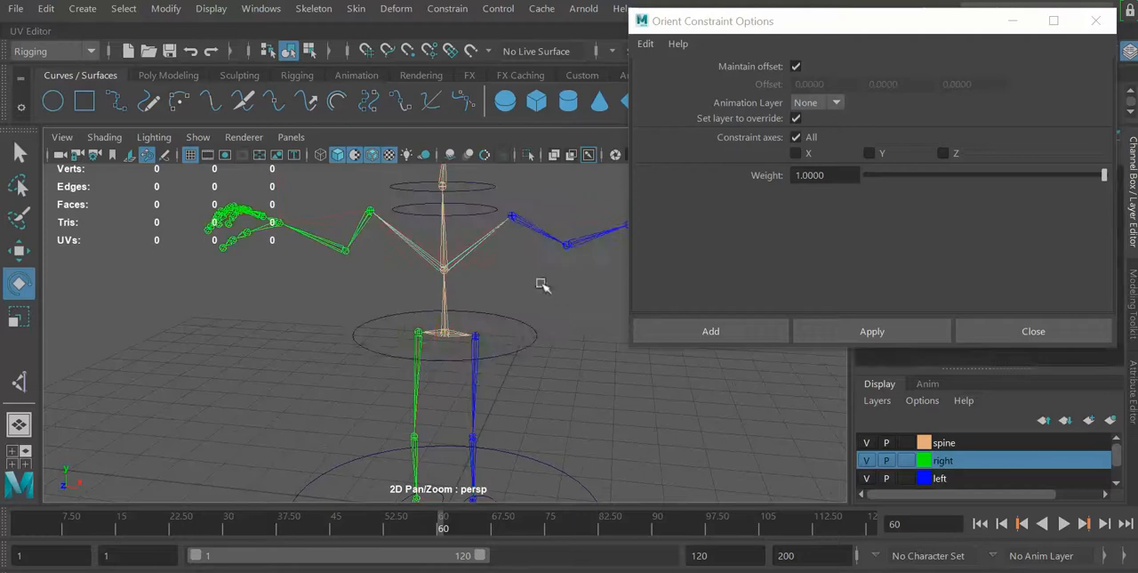
pyautogui.click(492, 208)
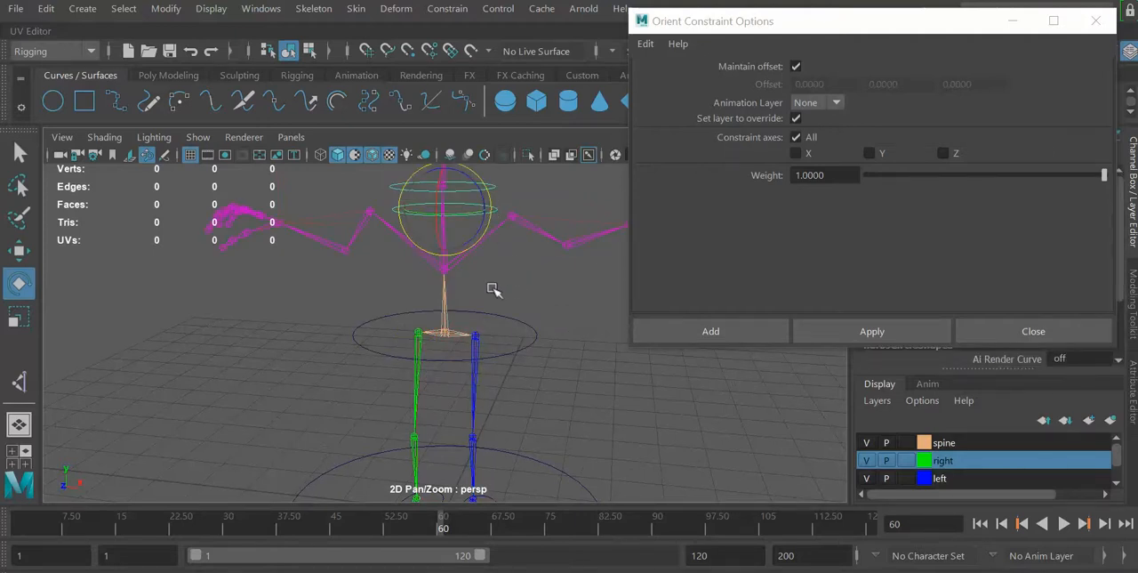
pyautogui.click(447, 269)
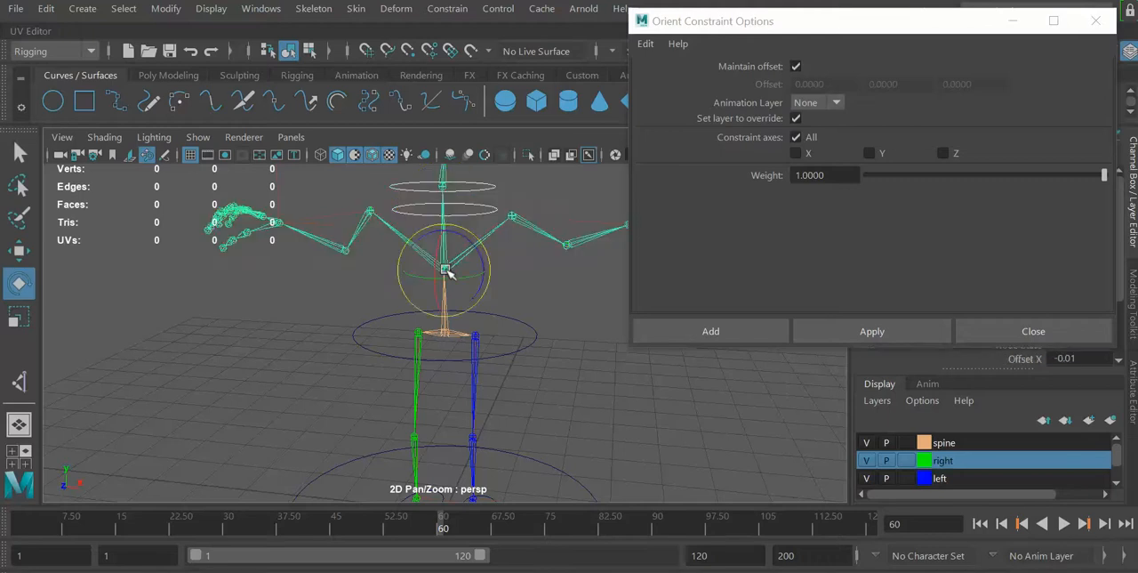
pyautogui.click(856, 331)
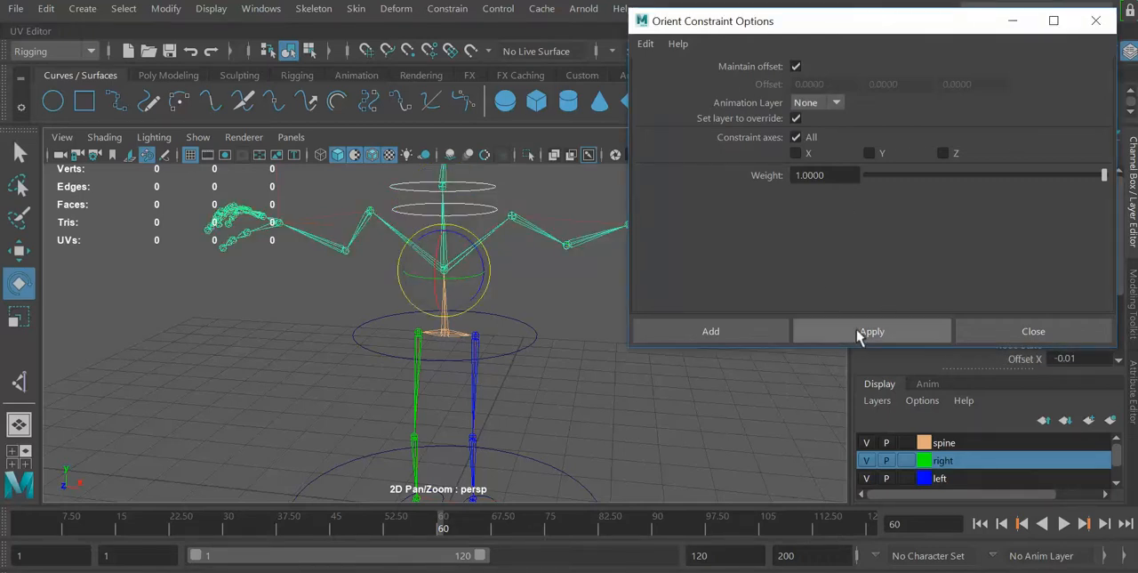
pyautogui.click(602, 406)
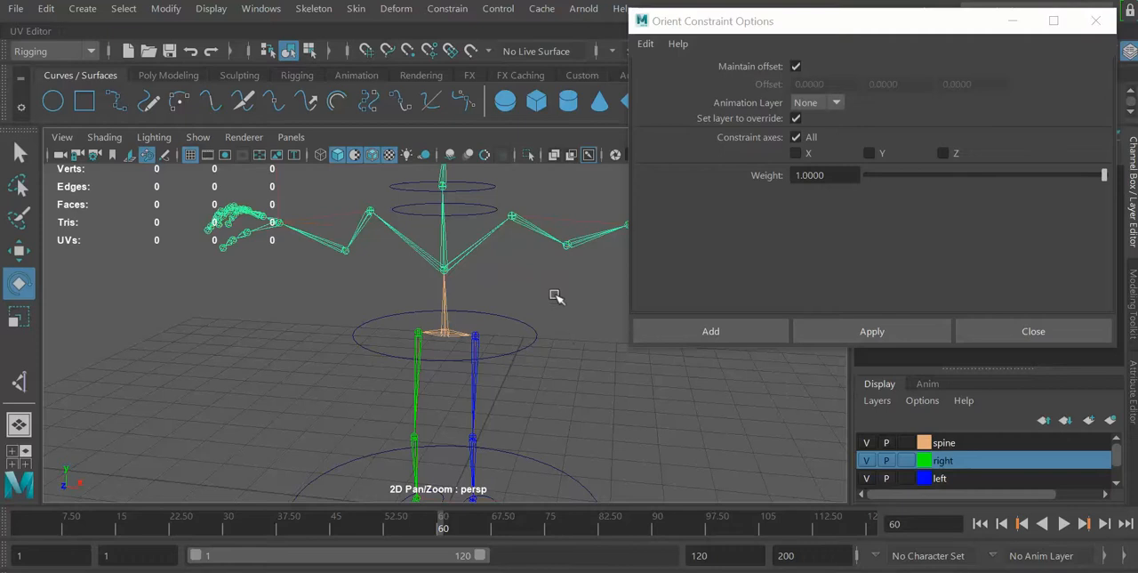
# Orient-constrain the joint at the base of the neck to the middle of the three upper control circles, keeping Maintain offset enabled.
pyautogui.click(489, 189)
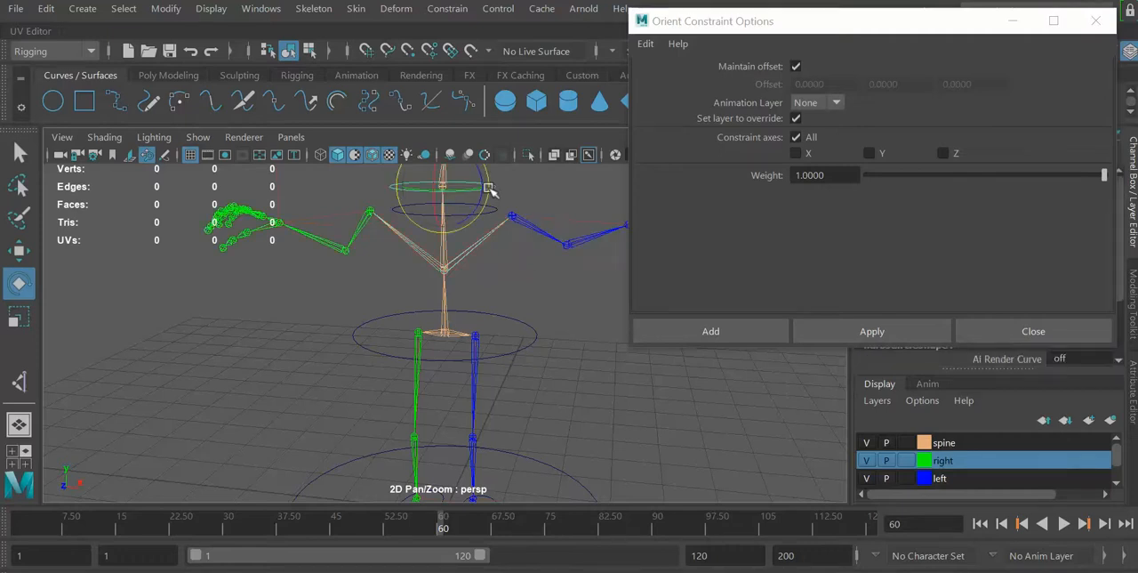
pyautogui.press('f')
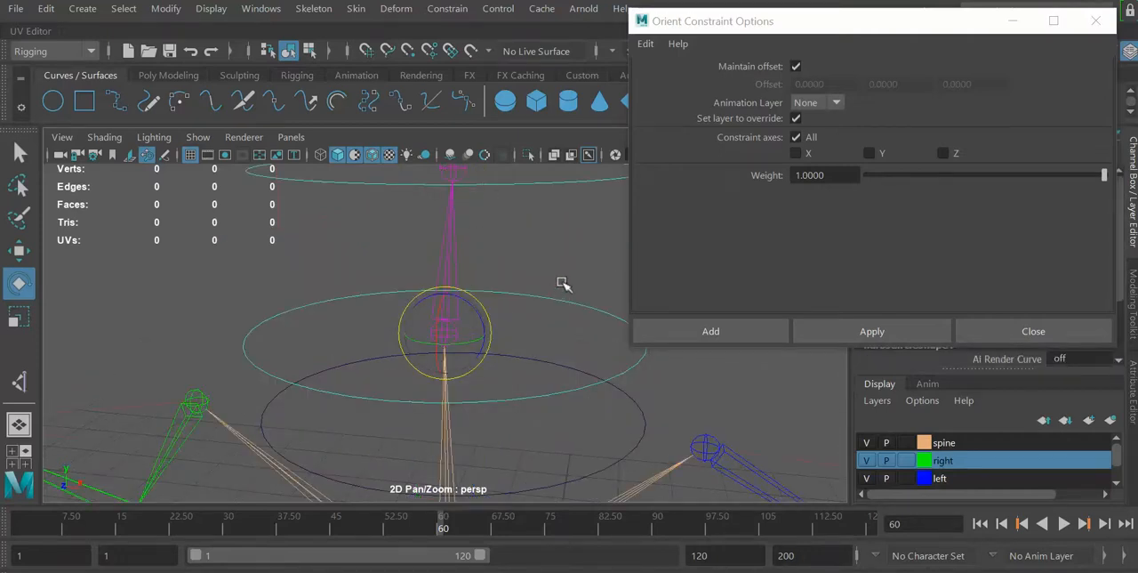
pyautogui.keyDown('alt'); pyautogui.moveTo(562, 283); pyautogui.dragTo(550, 252); pyautogui.keyUp('alt')
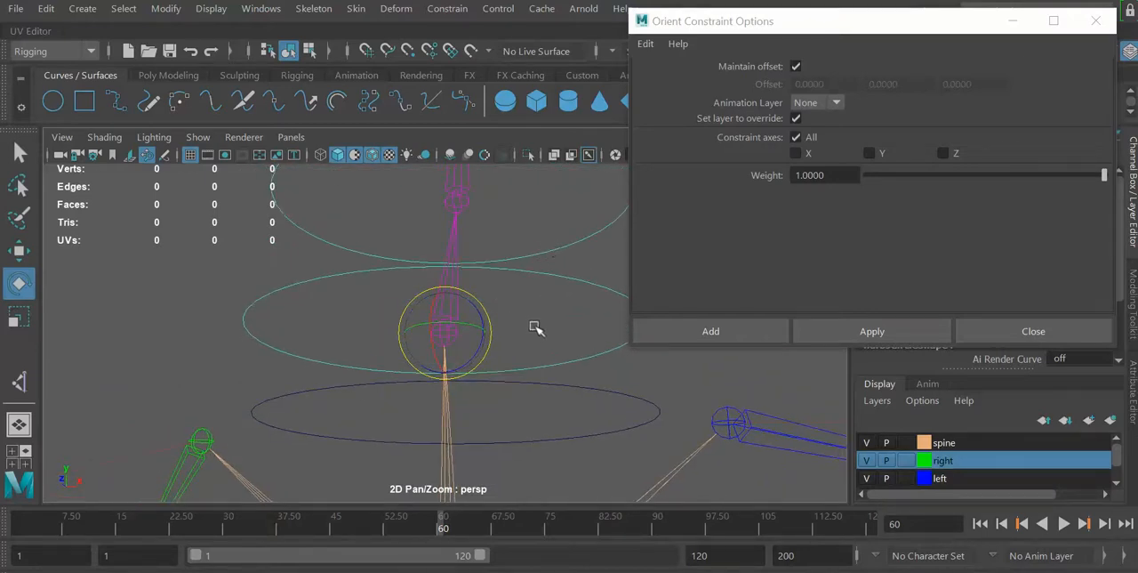
pyautogui.press('-')
pyautogui.press('-')
pyautogui.press('-')
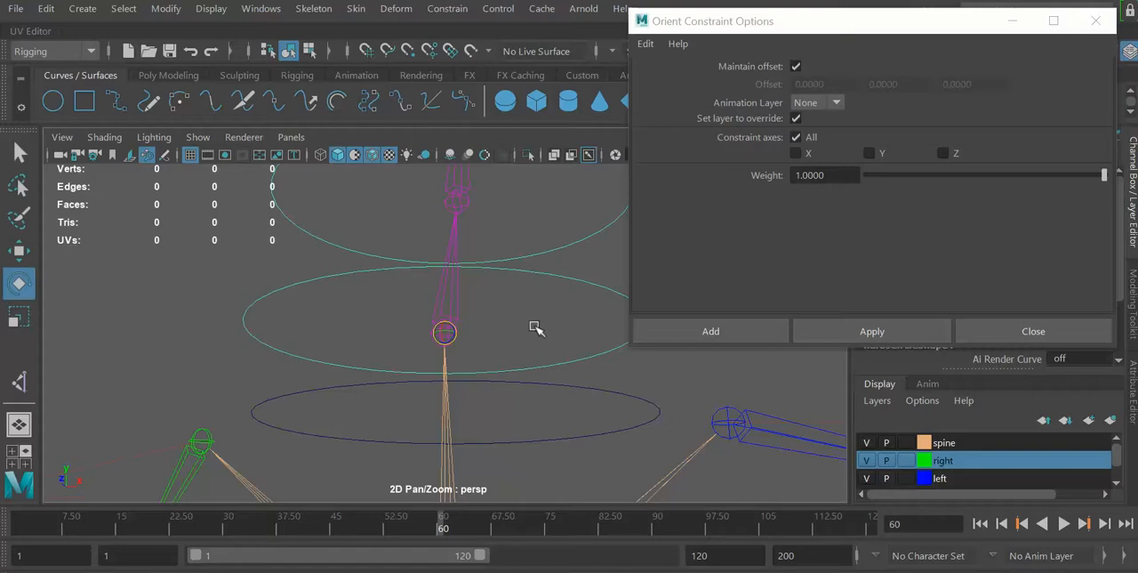
pyautogui.click(447, 298)
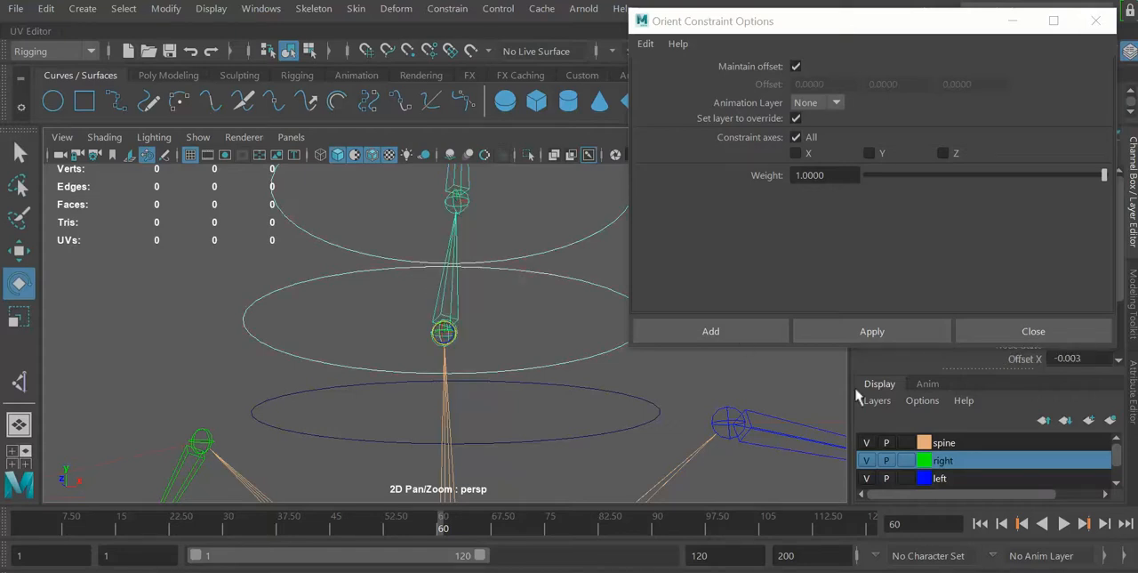
pyautogui.click(860, 321)
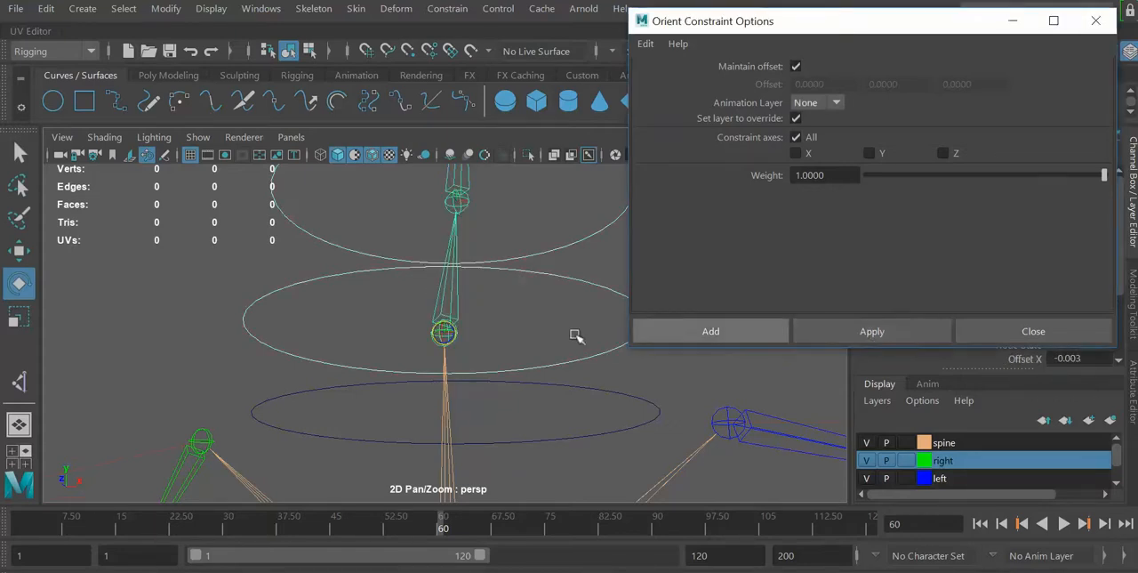
# Orient-constrain joint61 above it to the uppermost control circle with Maintain offset enabled, and close the constraint options.
pyautogui.click(228, 257)
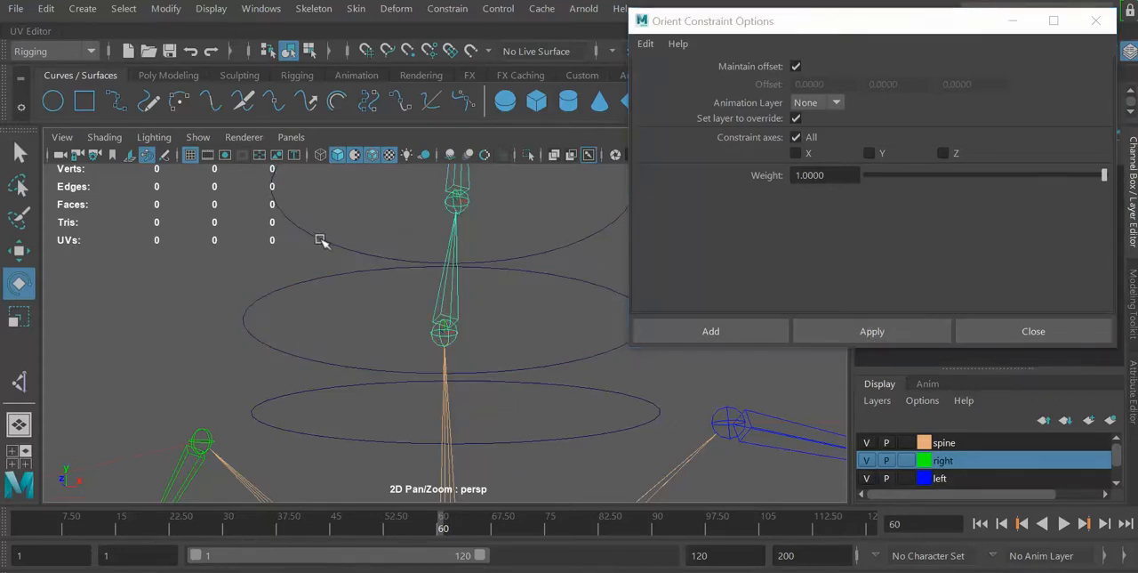
pyautogui.click(318, 238)
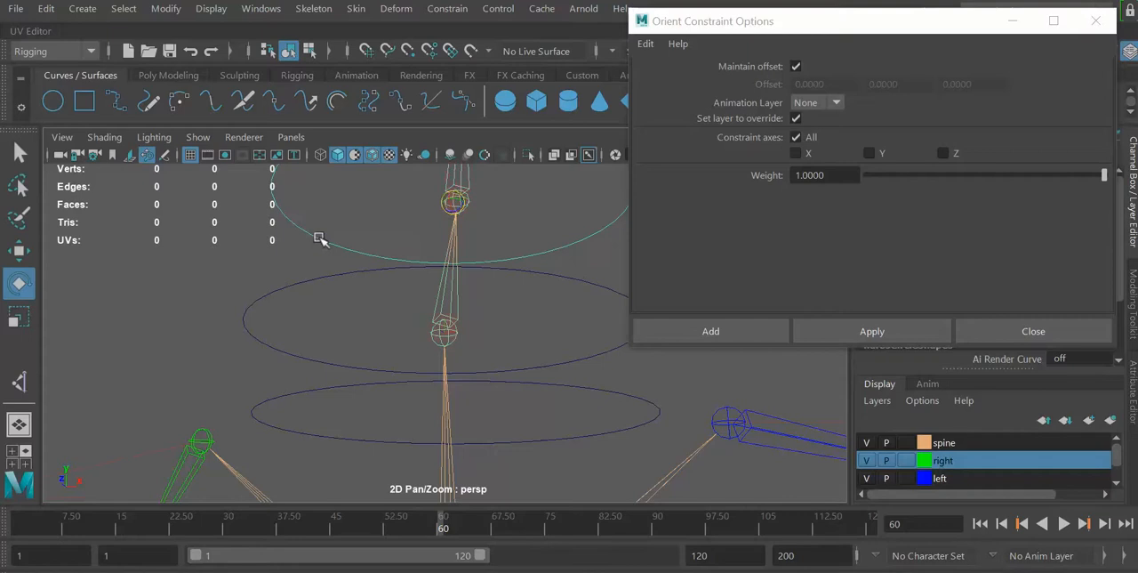
pyautogui.keyDown('shift'); pyautogui.click(462, 175); pyautogui.keyUp('shift')
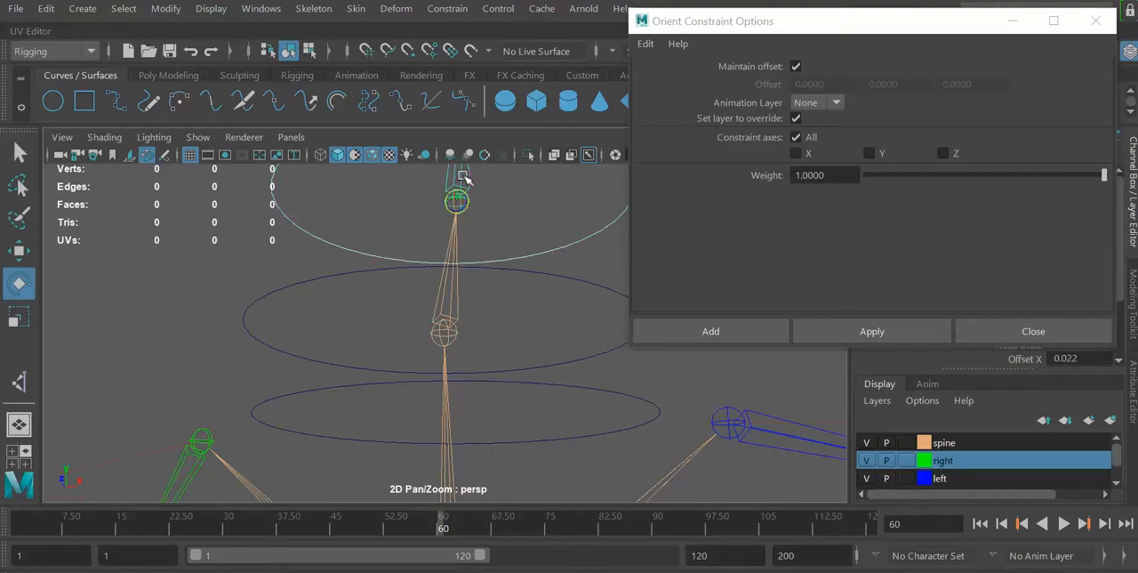
pyautogui.click(852, 338)
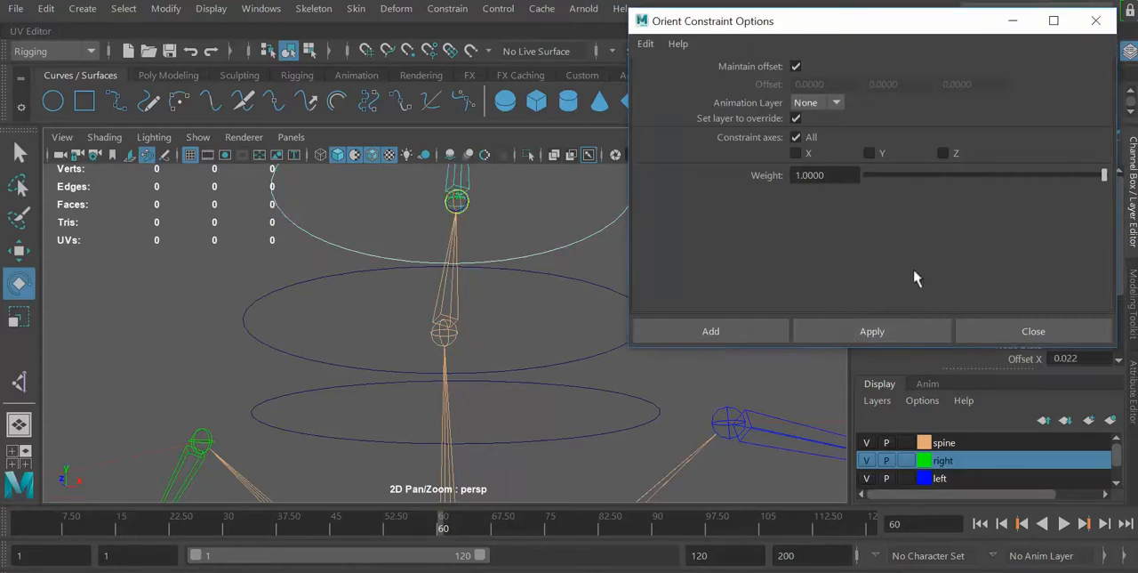
pyautogui.click(1096, 21)
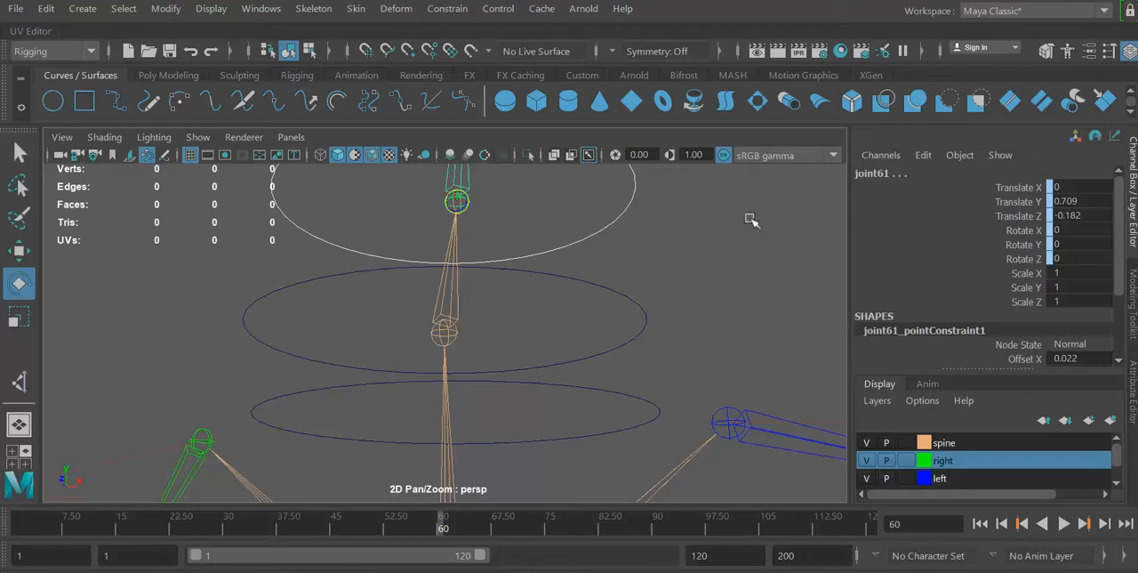
pyautogui.click(446, 363)
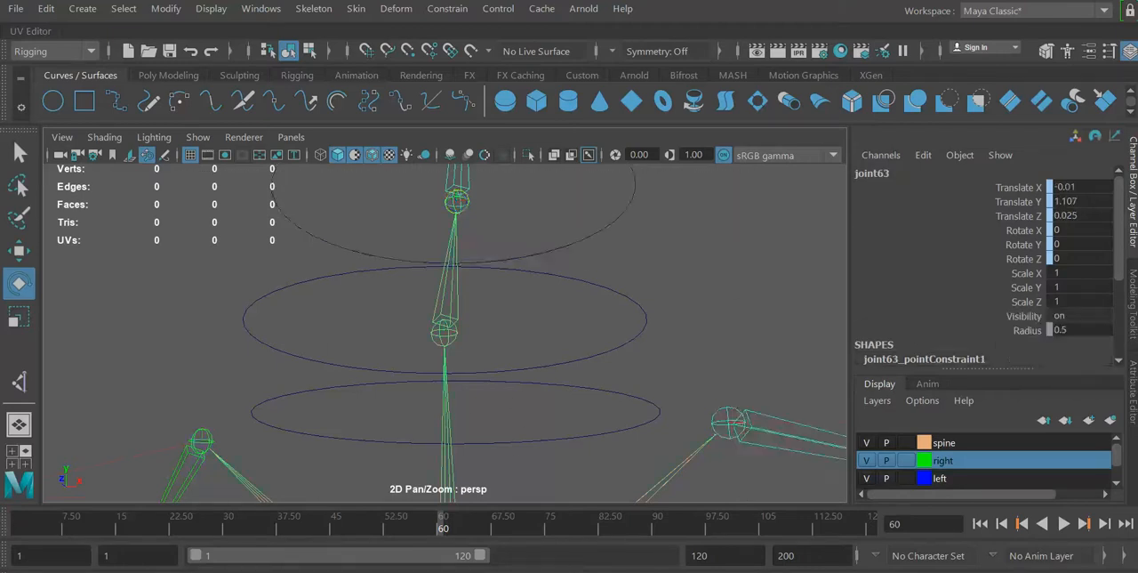
pyautogui.press('f')
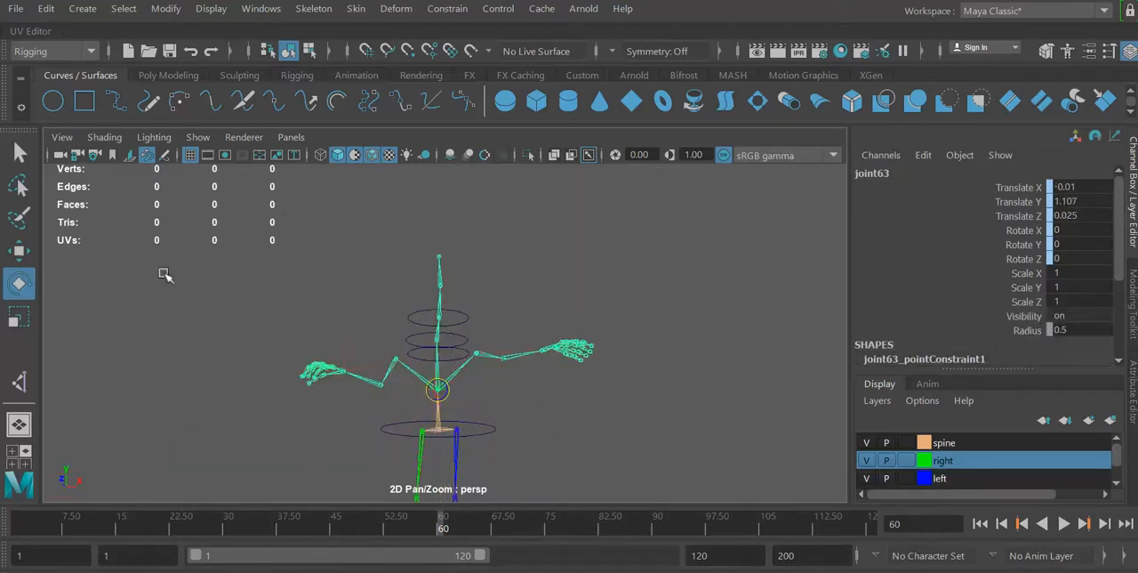
pyautogui.moveTo(661, 226); pyautogui.dragTo(332, 502)
pyautogui.press('f')
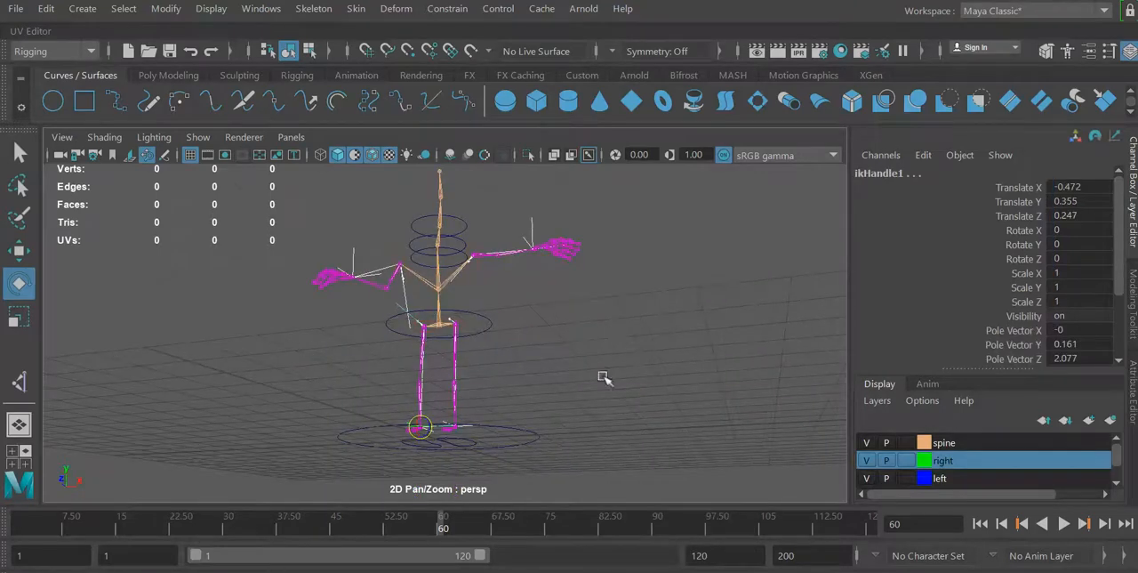
pyautogui.keyDown('alt'); pyautogui.moveTo(605, 376); pyautogui.dragTo(634, 389); pyautogui.keyUp('alt')
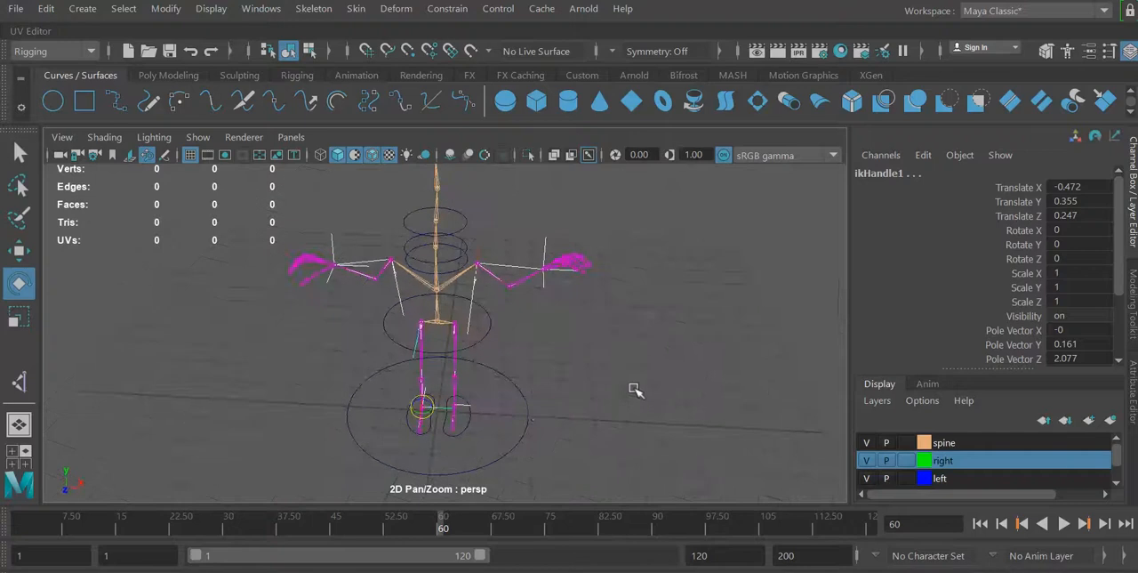
# Test the rig by moving the ground control circle nurbsCircle1 along X with an enlarged manipulator, and undo the move.
pyautogui.click(525, 410)
pyautogui.click(529, 413)
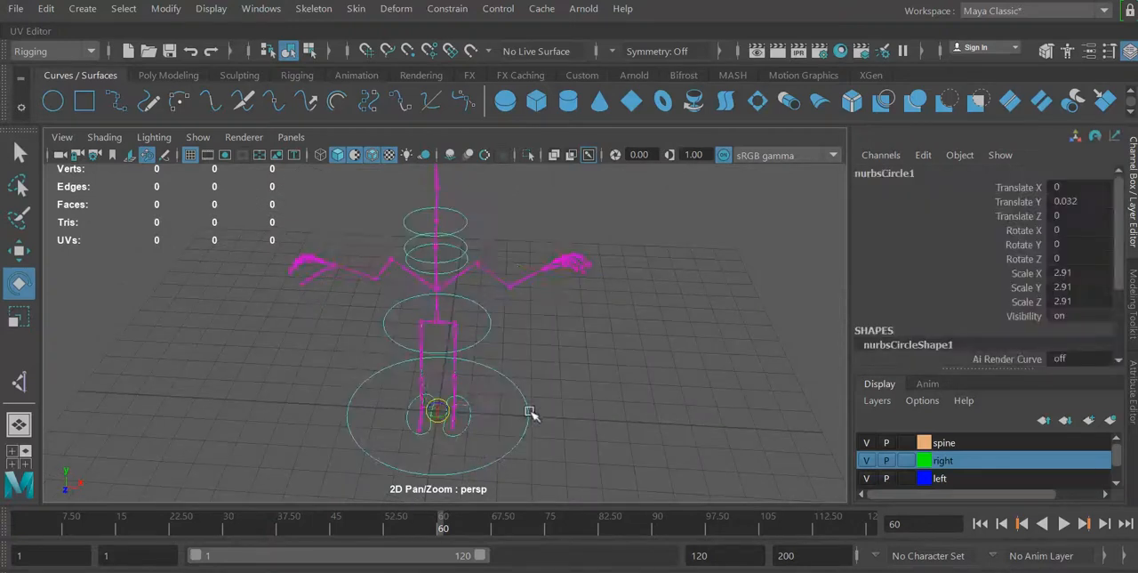
pyautogui.click(21, 252)
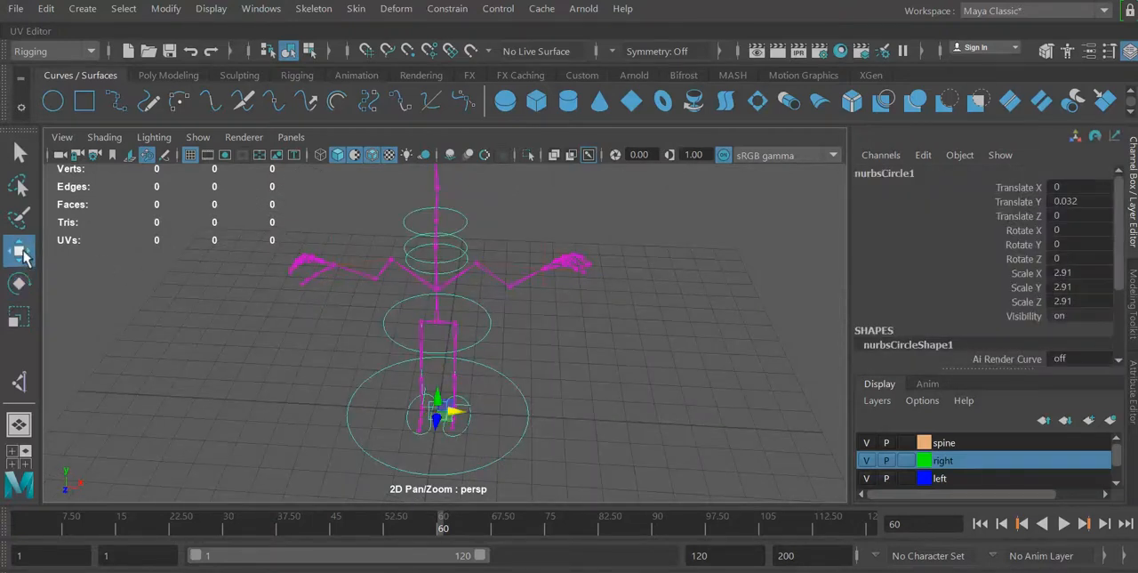
pyautogui.press('+')
pyautogui.press('+')
pyautogui.press('+')
pyautogui.press('+')
pyautogui.press('+')
pyautogui.press('+')
pyautogui.press('+')
pyautogui.press('+')
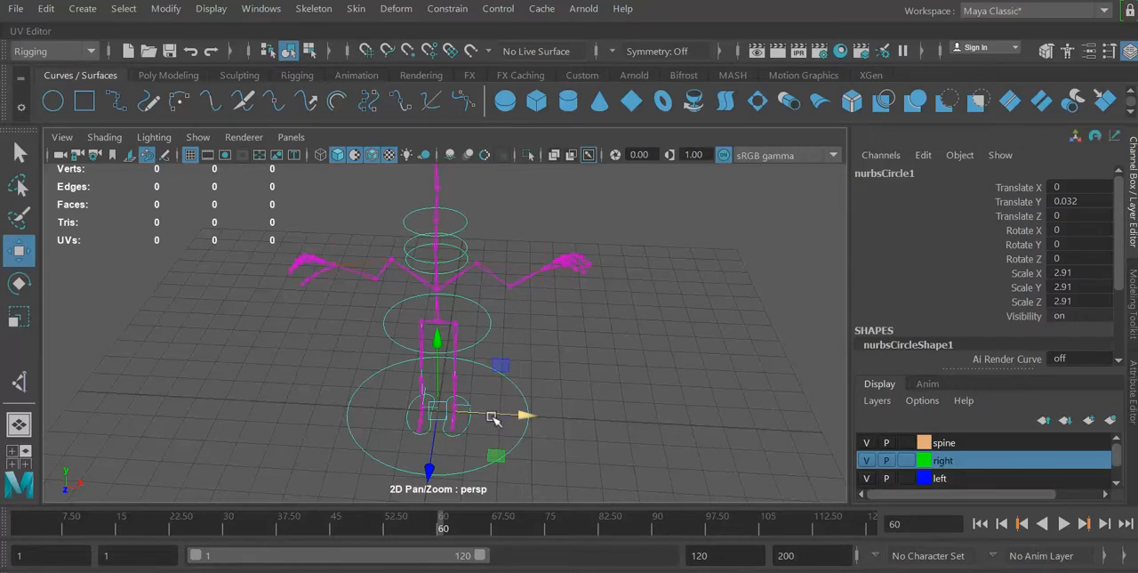
pyautogui.moveTo(494, 418); pyautogui.dragTo(512, 398)
pyautogui.hotkey('ctrl', 'z')
# Test the rig by rotating the ground control circle nurbsCircle1 about Y, undo the rotation and clear the selection.
pyautogui.click(20, 285)
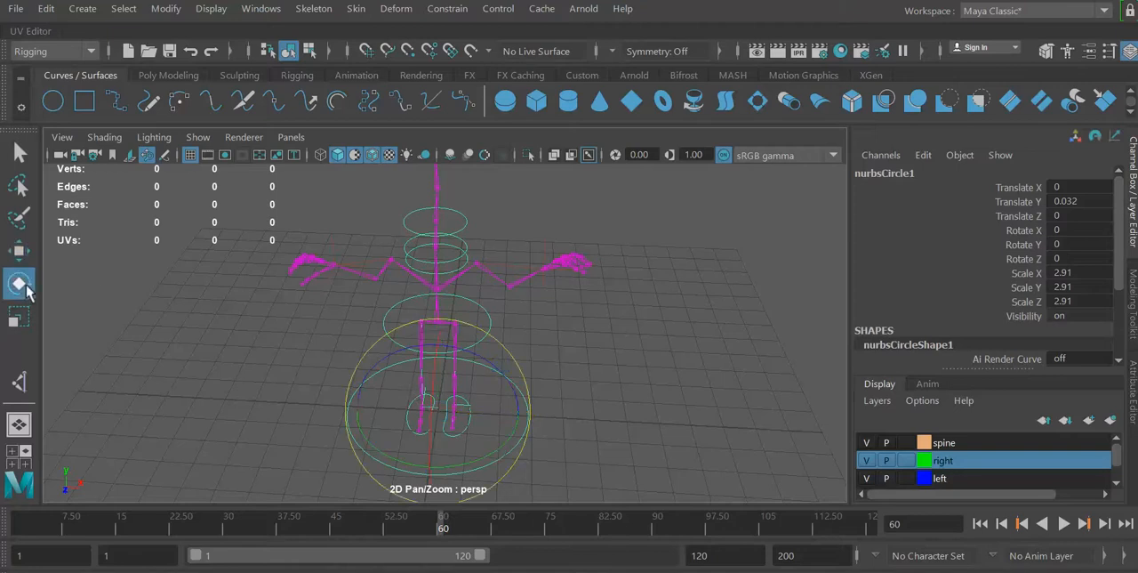
pyautogui.moveTo(514, 429); pyautogui.dragTo(535, 415)
pyautogui.hotkey('ctrl', 'z')
pyautogui.click(678, 313)
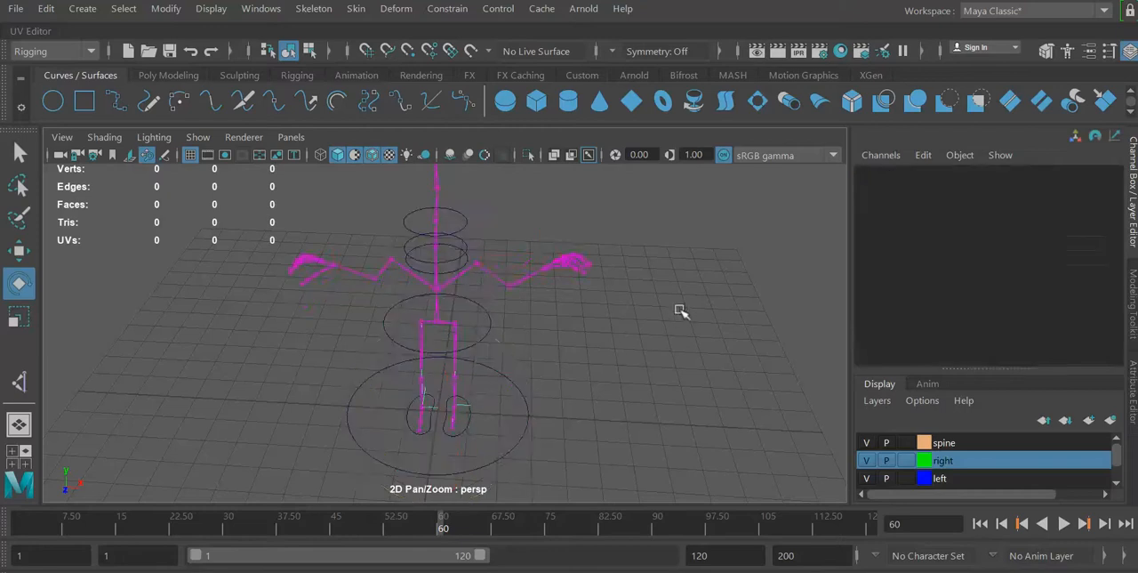
# Test rotating the lower chest control circle nurbsCircle3 about Y, undo the rotation and clear the selection.
pyautogui.click(452, 274)
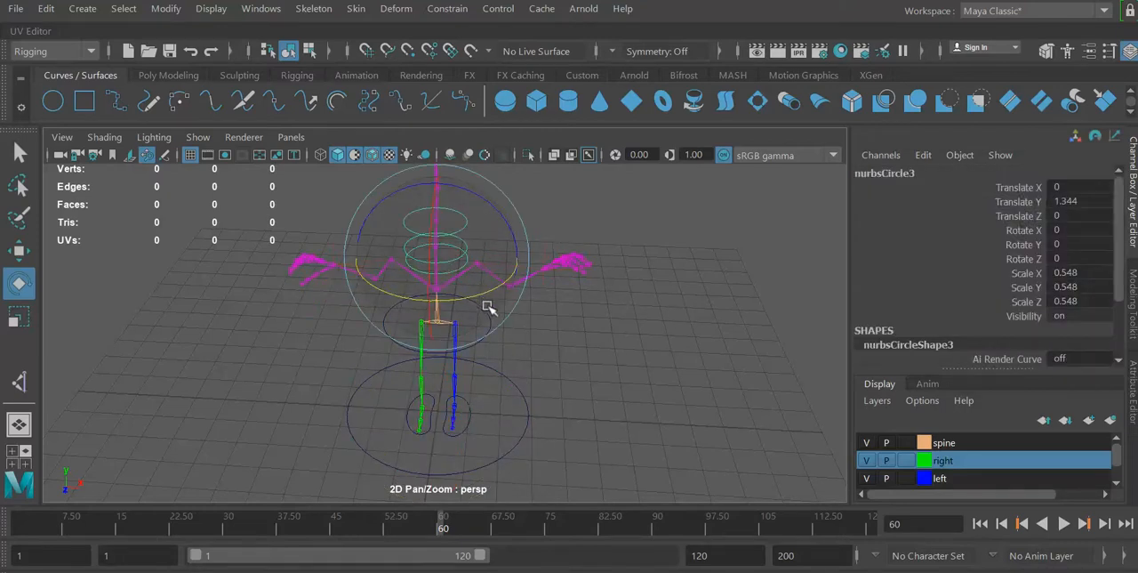
pyautogui.moveTo(482, 296); pyautogui.dragTo(457, 303)
pyautogui.hotkey('ctrl', 'z')
pyautogui.click(648, 318)
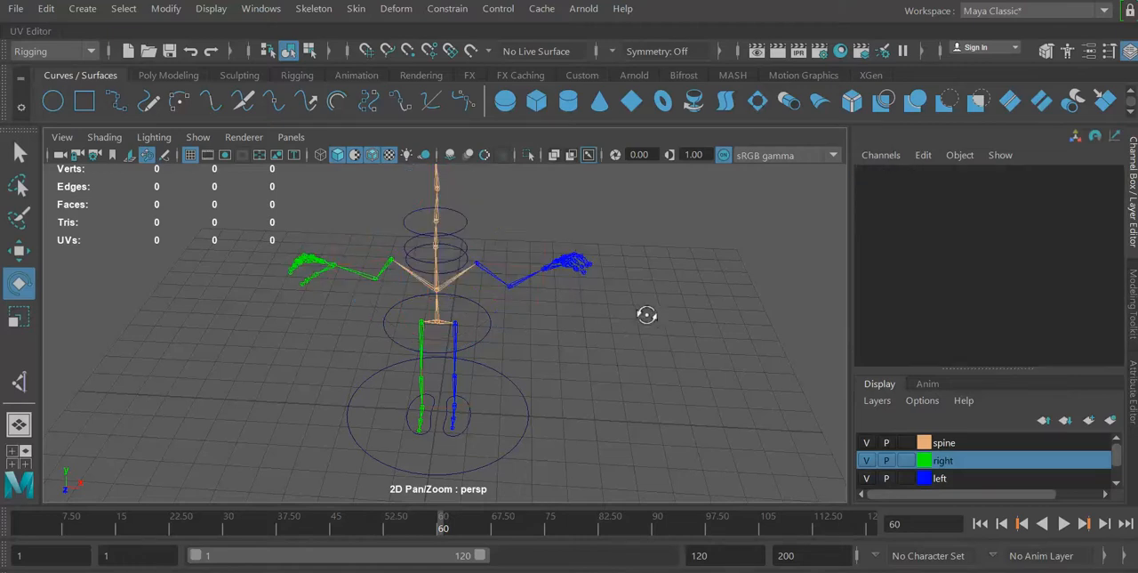
pyautogui.moveTo(646, 315)
pyautogui.keyDown('alt'); pyautogui.mouseDown()
pyautogui.moveTo(655, 287)
pyautogui.moveTo(664, 305)
pyautogui.mouseUp(); pyautogui.keyUp('alt')
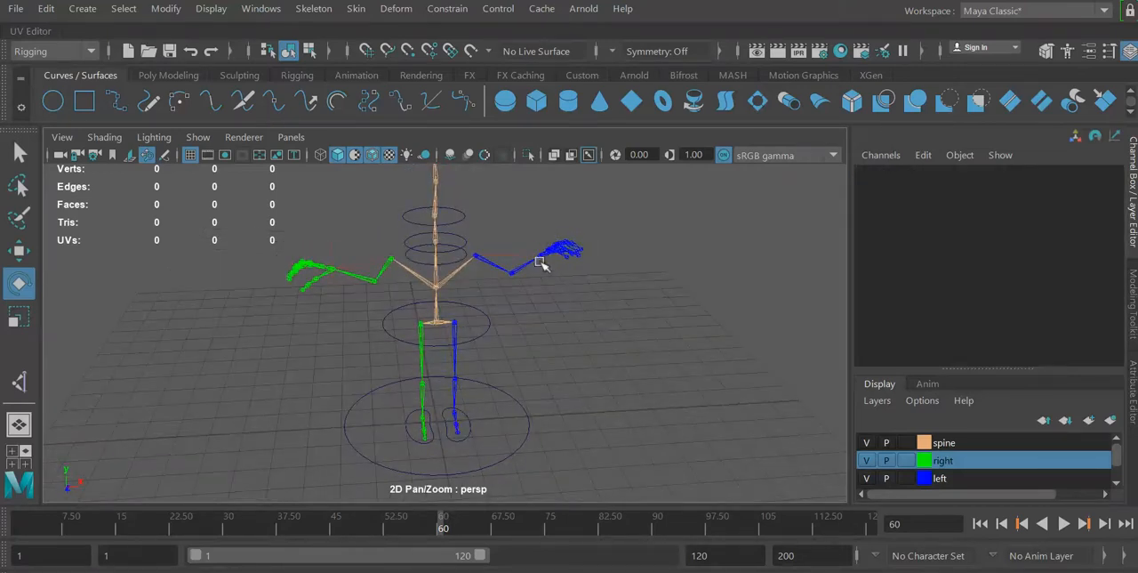
# Create a polygon sphere snapped to the wrist joint of the blue left arm, with point snapping enabled.
pyautogui.click(169, 76)
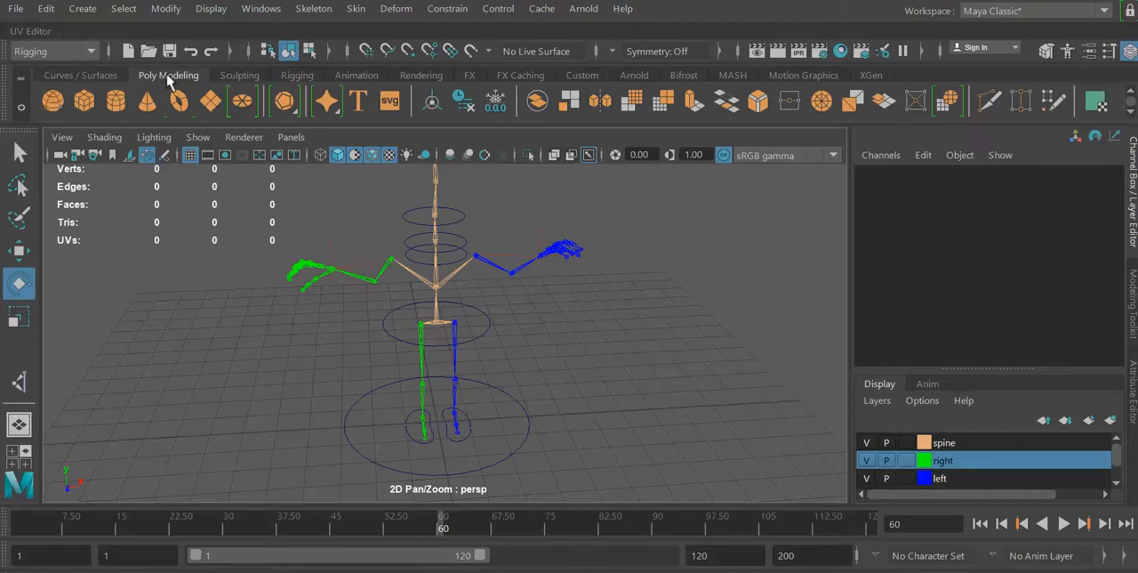
pyautogui.click(52, 102)
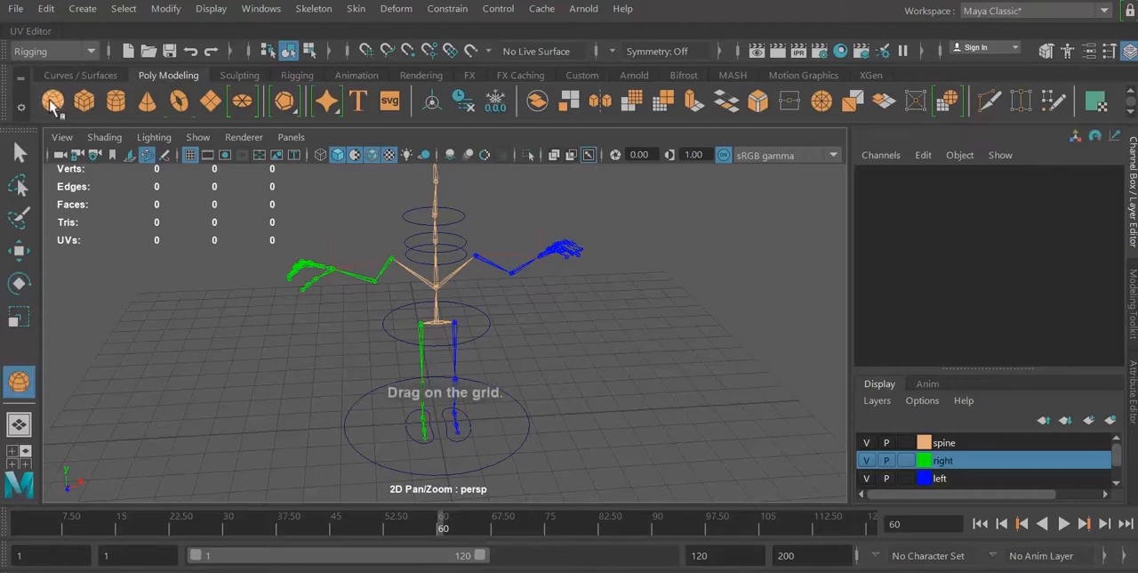
pyautogui.click(408, 51)
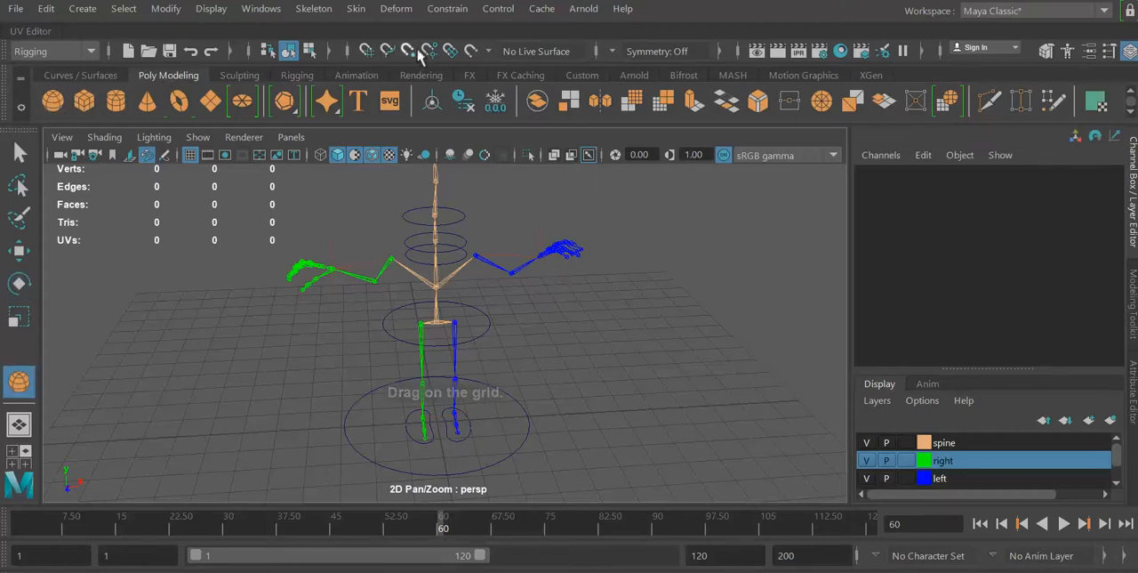
pyautogui.click(557, 278)
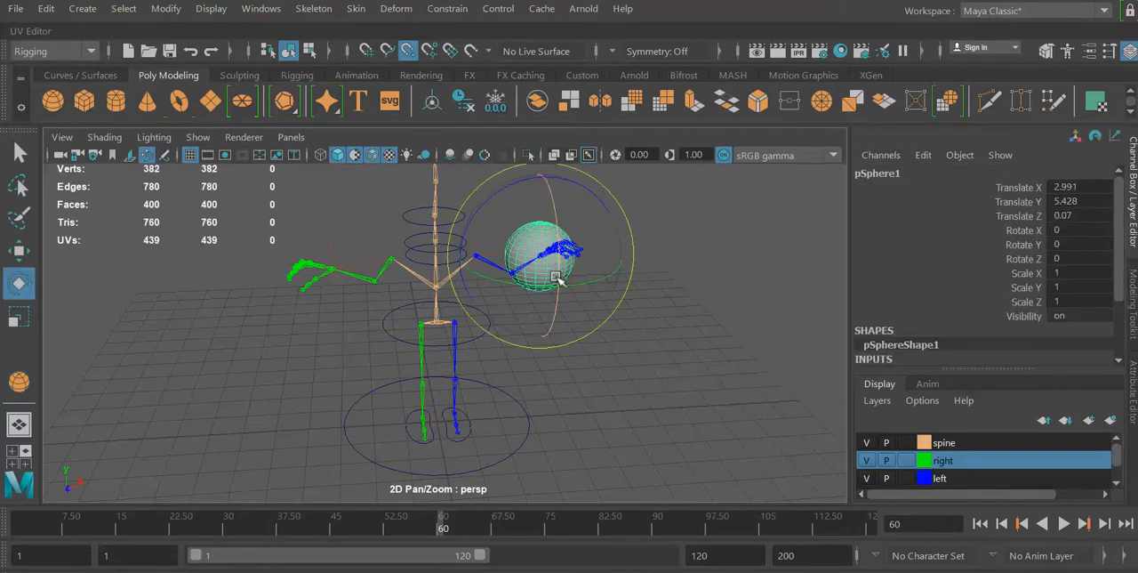
# Scale the wrist sphere pSphere1 down uniformly to about 0.334 with the Scale tool, and turn off point snapping.
pyautogui.click(19, 317)
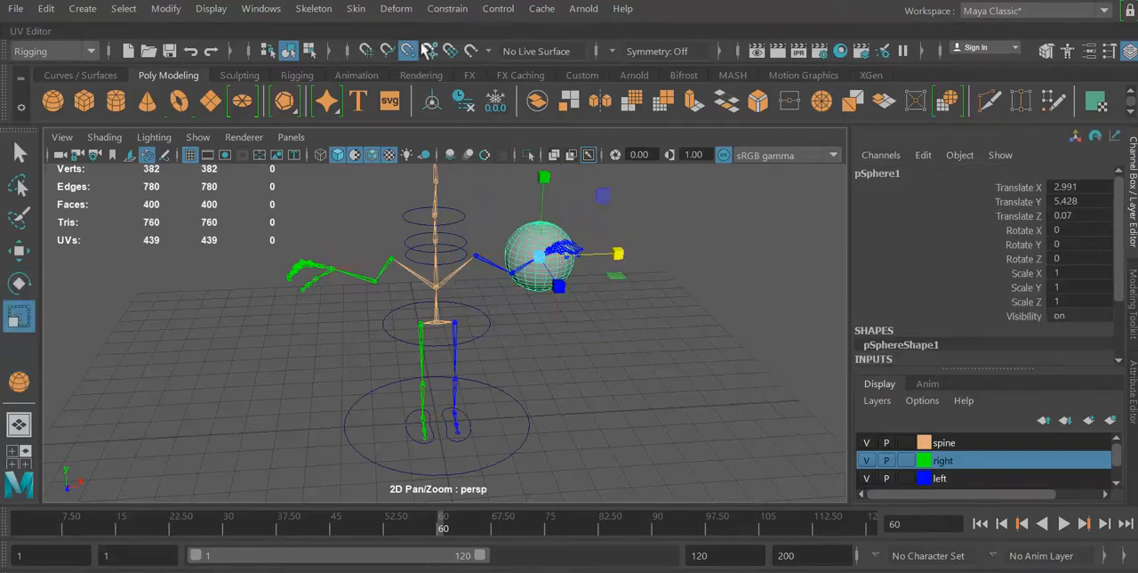
pyautogui.moveTo(547, 253); pyautogui.dragTo(502, 271)
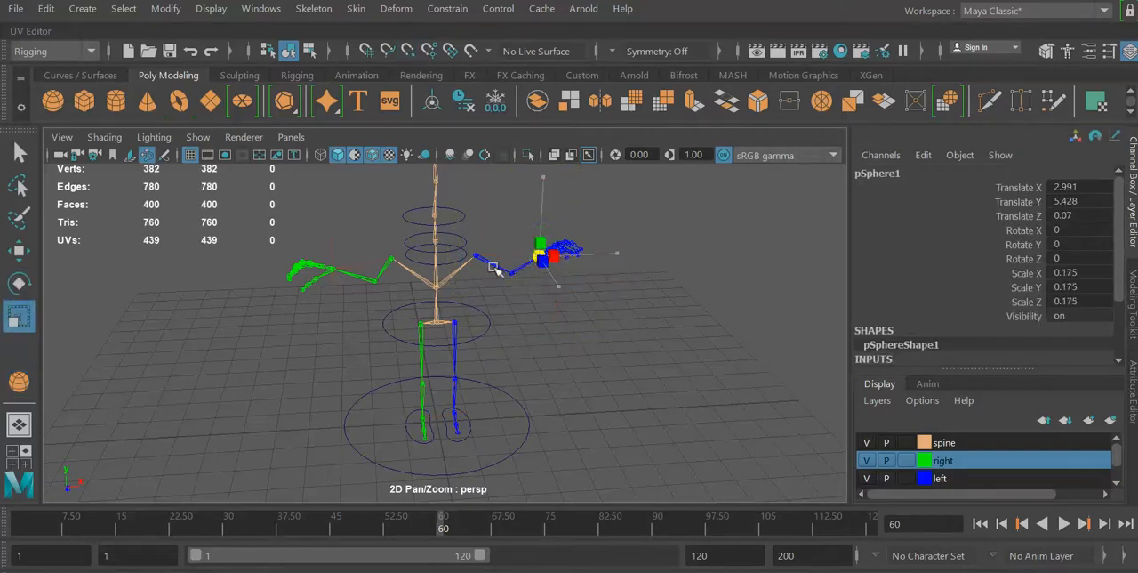
pyautogui.keyDown('alt'); pyautogui.moveTo(658, 302); pyautogui.dragTo(581, 320); pyautogui.keyUp('alt')
pyautogui.press('f')
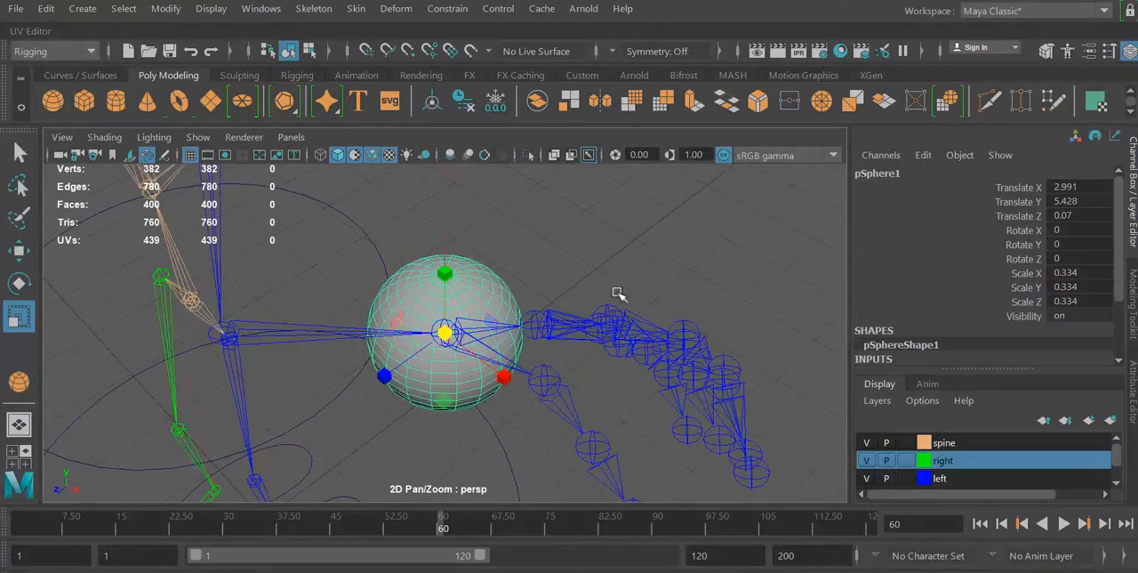
# Select the left arm's ikHandle2 at the wrist and parent it to the wrist sphere pSphere1.
pyautogui.keyDown('alt'); pyautogui.moveTo(578, 264); pyautogui.dragTo(623, 246); pyautogui.keyUp('alt')
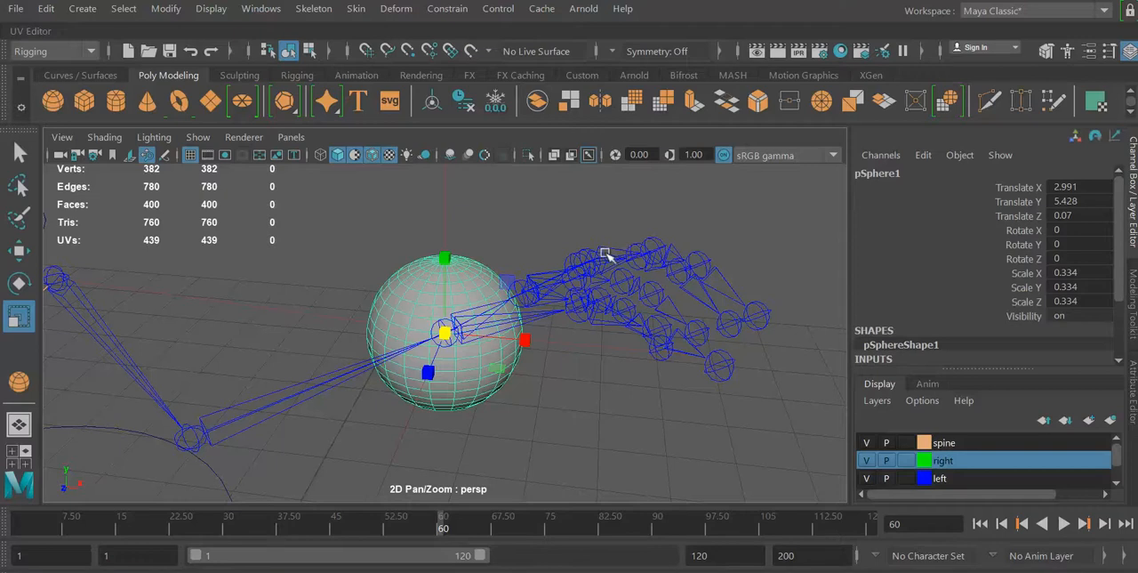
pyautogui.click(531, 225)
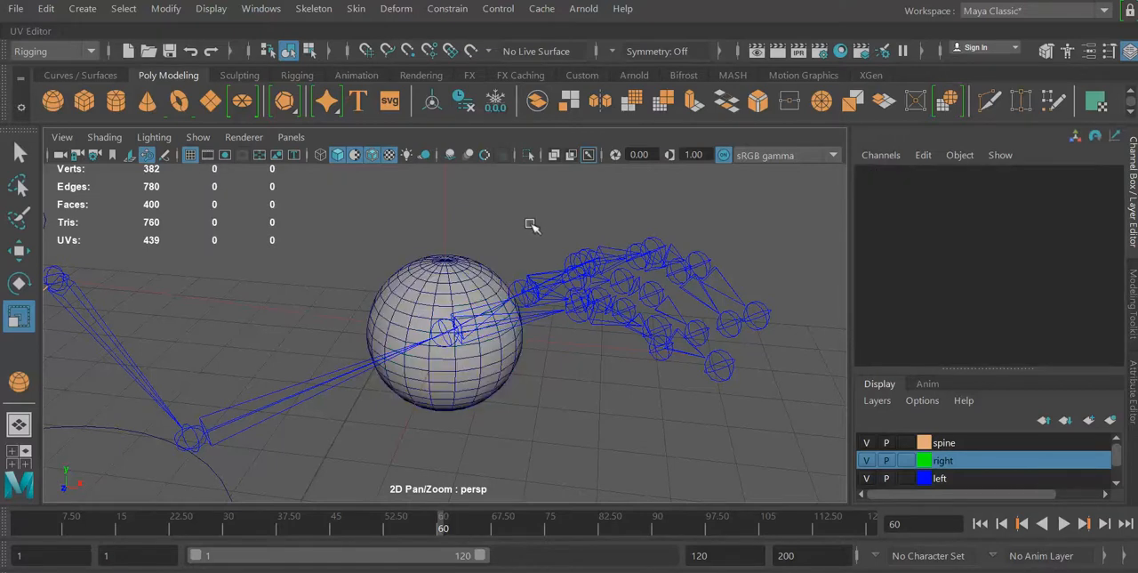
pyautogui.click(407, 314)
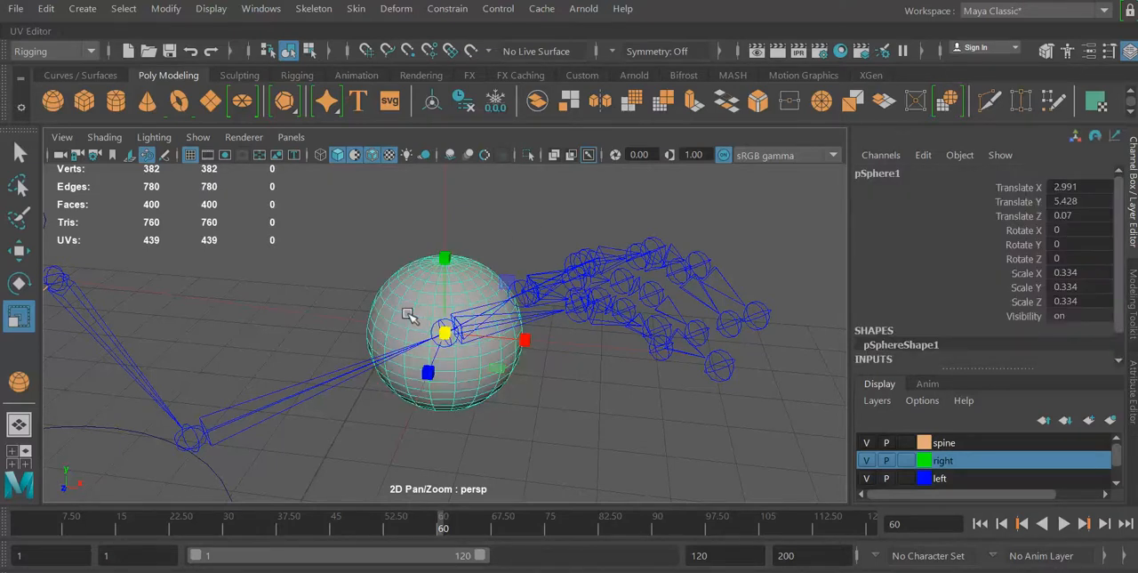
pyautogui.click(483, 241)
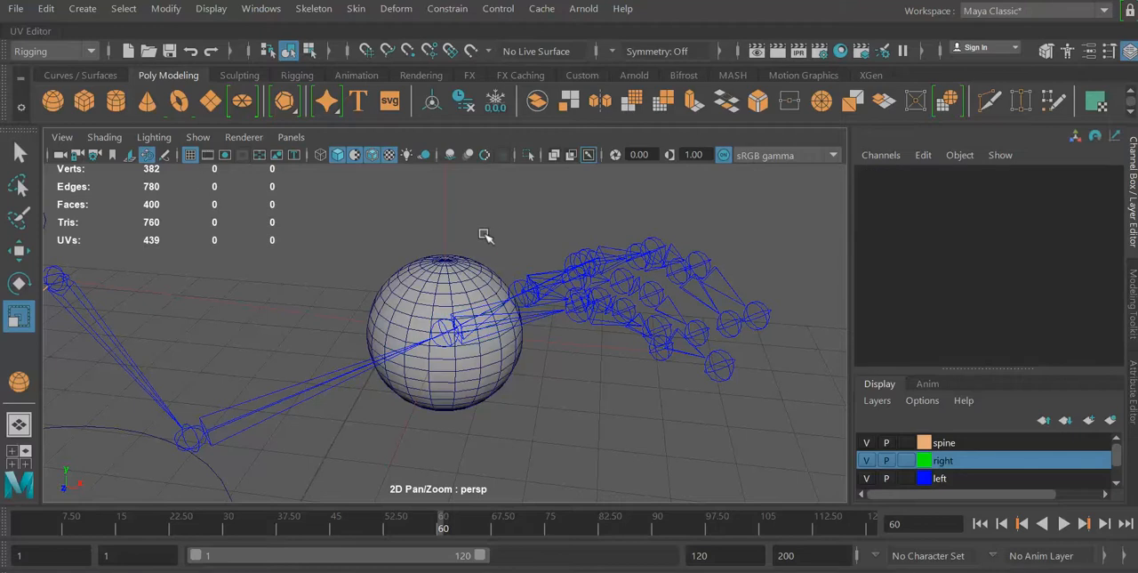
pyautogui.click(447, 207)
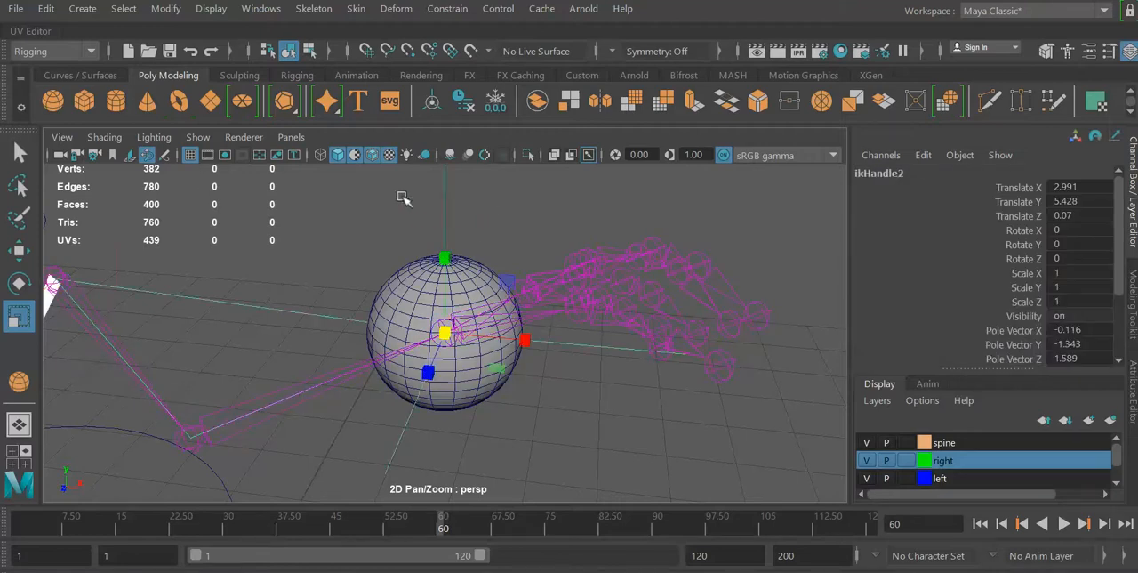
pyautogui.keyDown('shift'); pyautogui.click(394, 285); pyautogui.keyUp('shift')
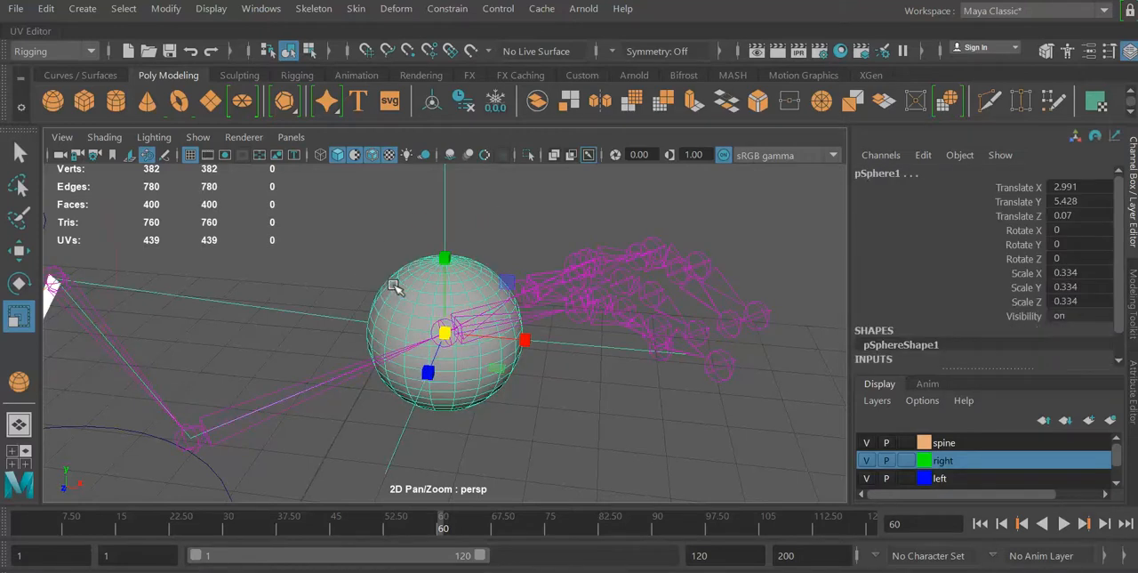
pyautogui.keyDown('shift'); pyautogui.click(394, 284); pyautogui.keyUp('shift')
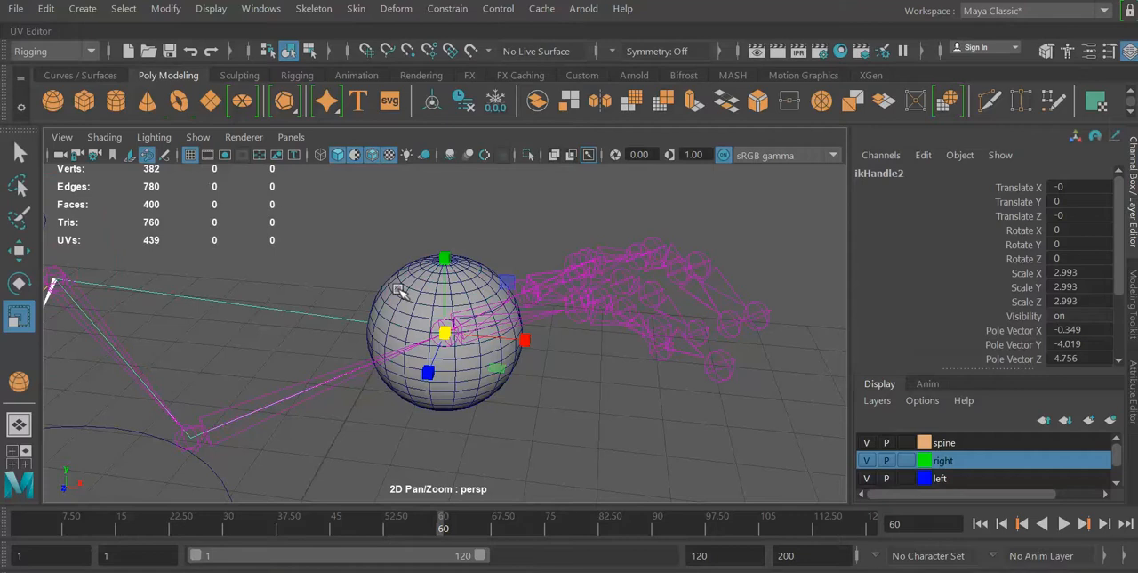
# Test the left arm IK by moving the wrist sphere pSphere1 with the Move tool, and undo the move.
pyautogui.click(467, 285)
pyautogui.click(20, 250)
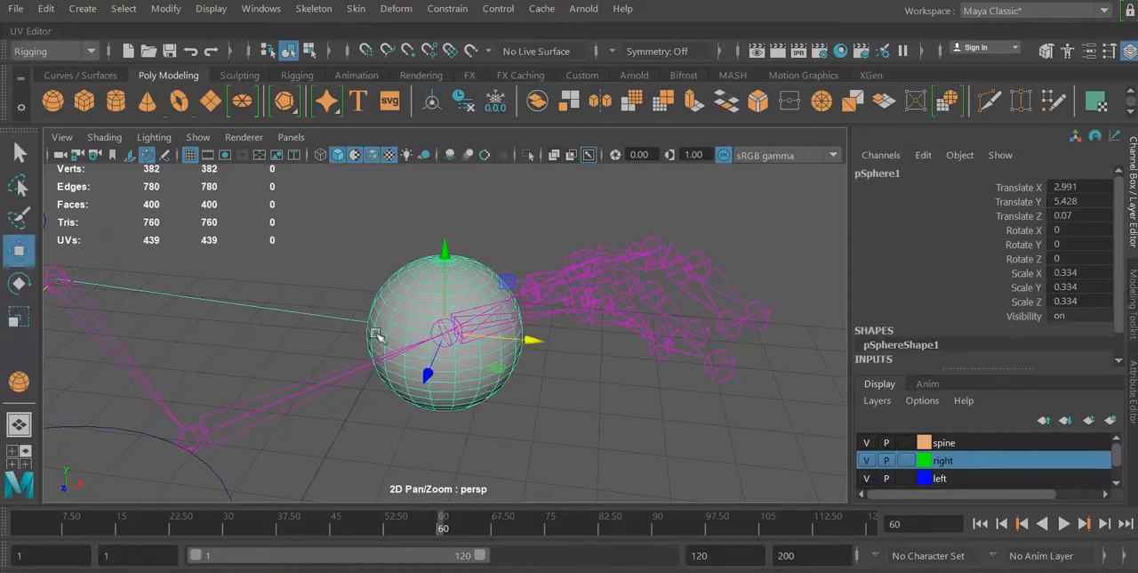
pyautogui.moveTo(445, 335); pyautogui.dragTo(532, 296)
pyautogui.hotkey('ctrl', 'z')
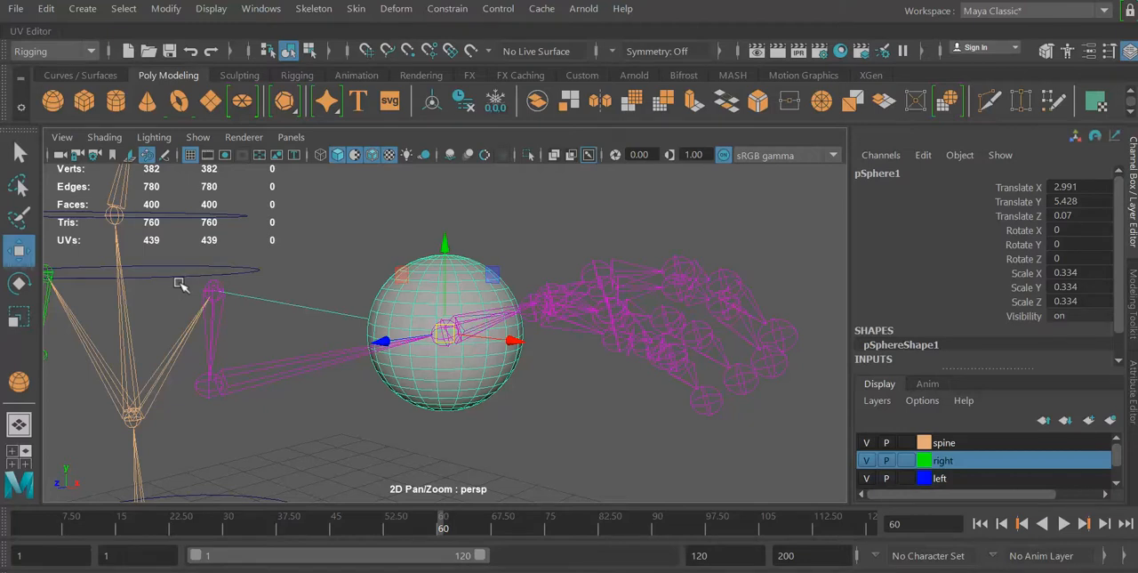
# Parent the wrist sphere pSphere1 to the lower chest control circle nurbsCircle3.
pyautogui.click(320, 267)
pyautogui.click(407, 284)
pyautogui.click(252, 273)
pyautogui.hotkey('ctrl', 'z')
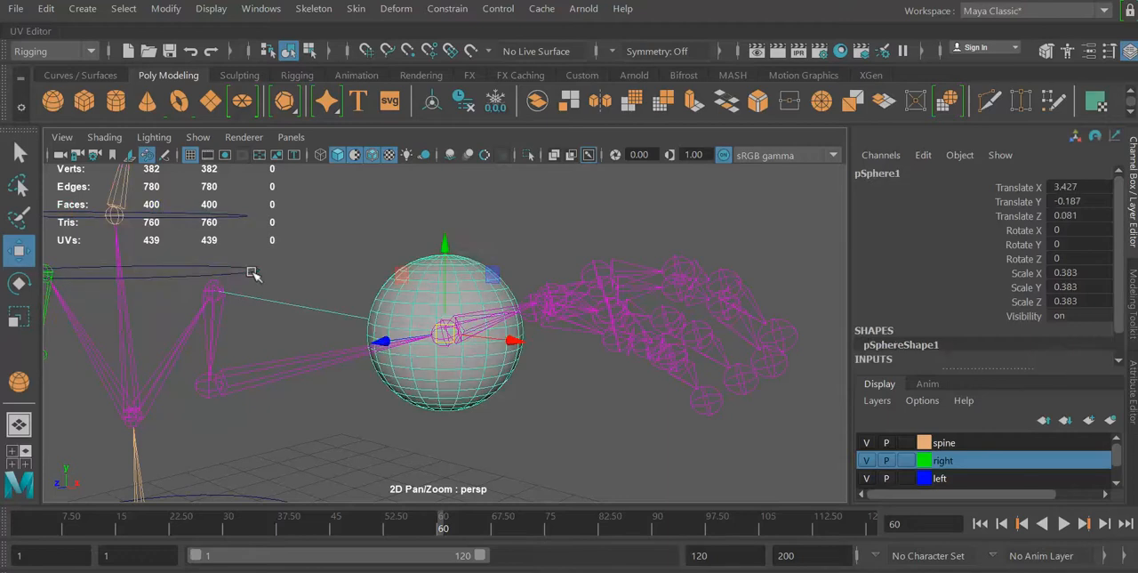
# Test that the left arm follows by rotating nurbsCircle3 about Y, undo the rotation and clear the selection.
pyautogui.click(253, 272)
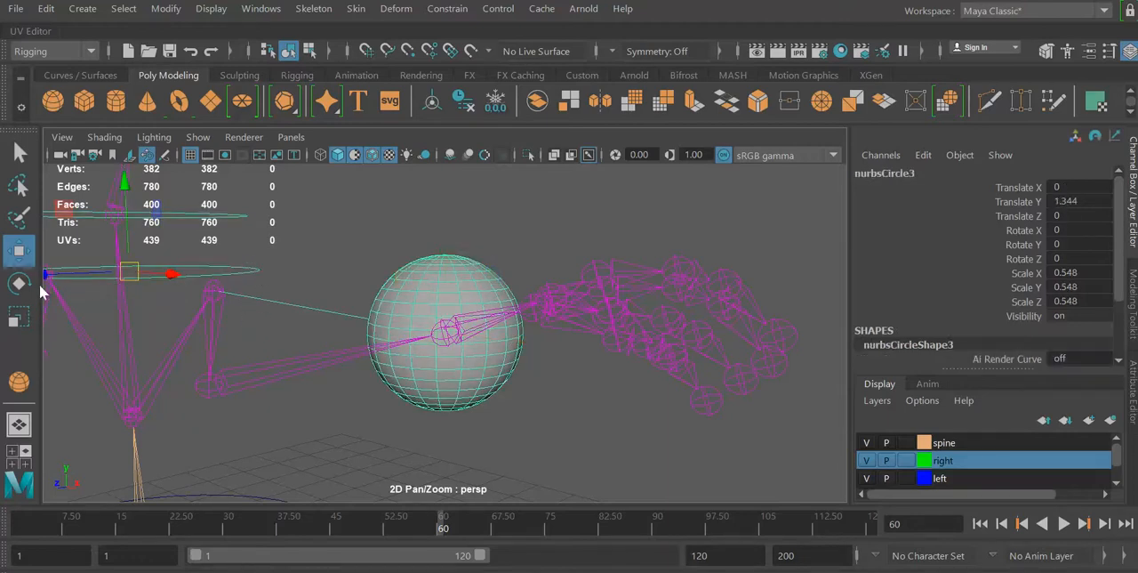
pyautogui.click(21, 284)
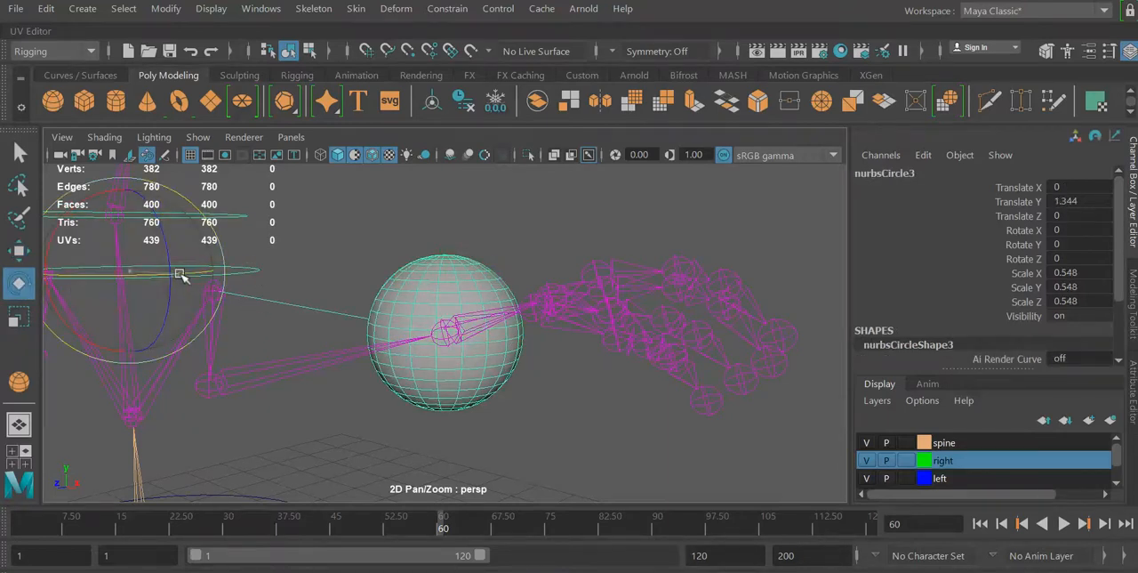
pyautogui.moveTo(183, 272)
pyautogui.mouseDown()
pyautogui.moveTo(140, 275)
pyautogui.moveTo(205, 273)
pyautogui.mouseUp()
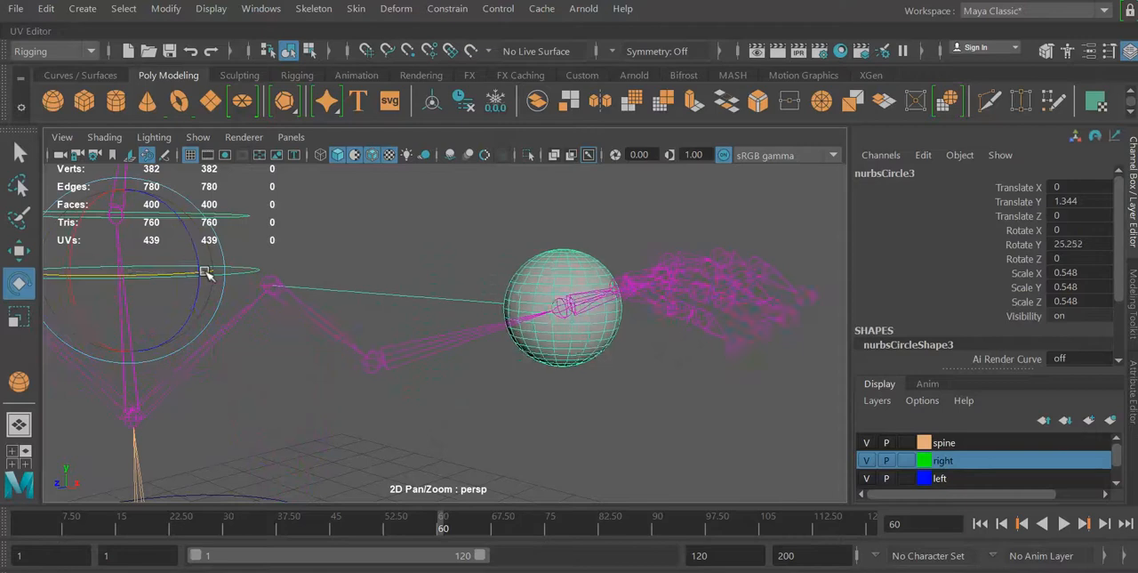
pyautogui.hotkey('ctrl', 'z')
pyautogui.scroll(10, 312, 273)
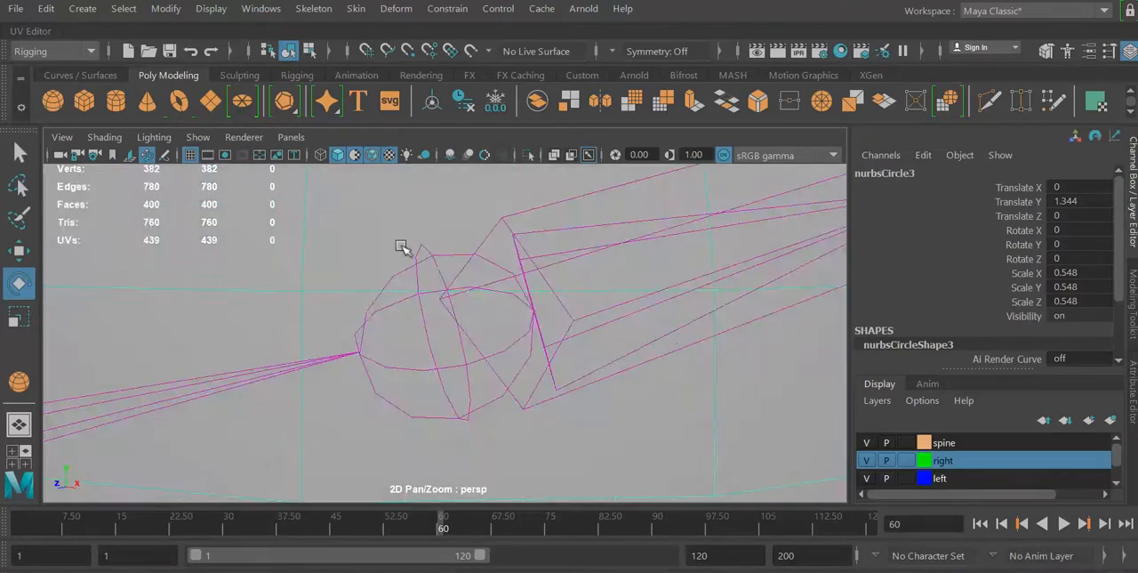
pyautogui.keyDown('alt'); pyautogui.moveTo(399, 244); pyautogui.dragTo(103, 233, button='right'); pyautogui.keyUp('alt')
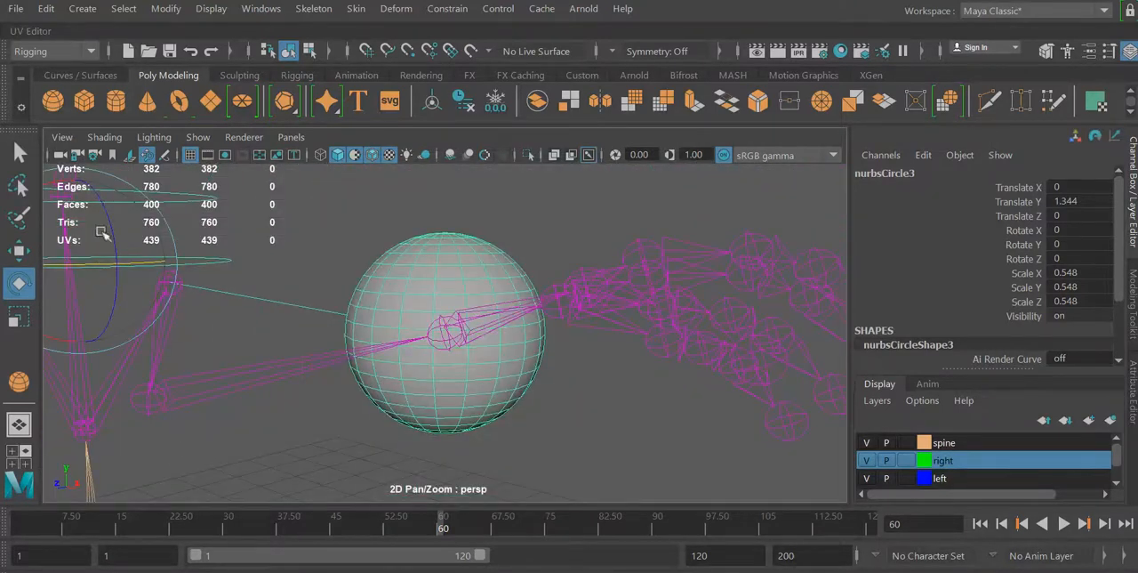
pyautogui.keyDown('alt'); pyautogui.moveTo(352, 331); pyautogui.dragTo(92, 258, button='right'); pyautogui.keyUp('alt')
pyautogui.keyDown('alt'); pyautogui.moveTo(92, 258); pyautogui.dragTo(126, 263); pyautogui.keyUp('alt')
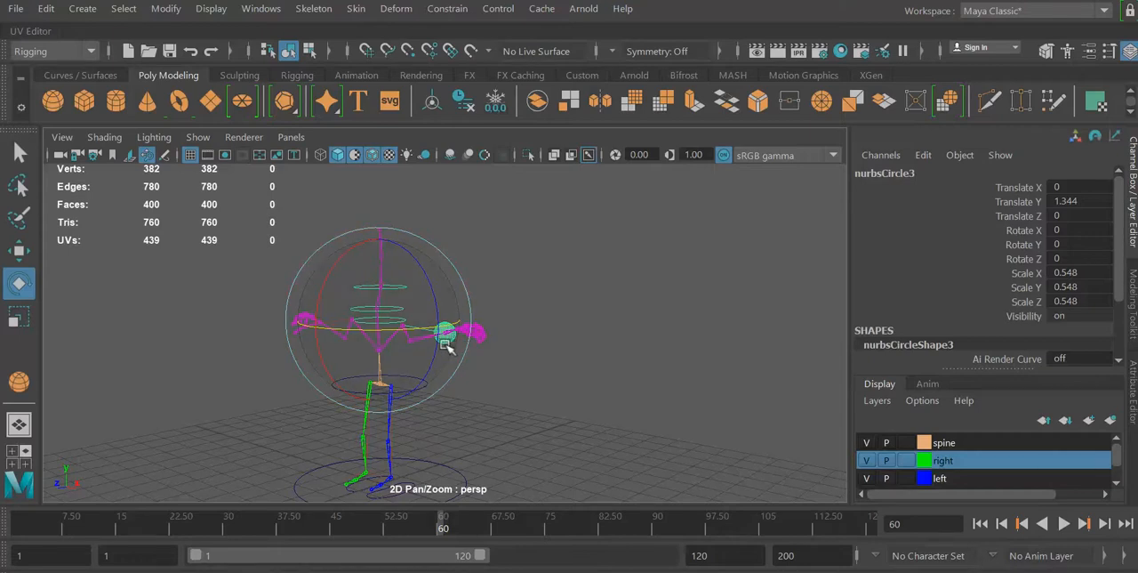
pyautogui.keyDown('alt'); pyautogui.moveTo(577, 353); pyautogui.dragTo(521, 381); pyautogui.keyUp('alt')
pyautogui.click(157, 350)
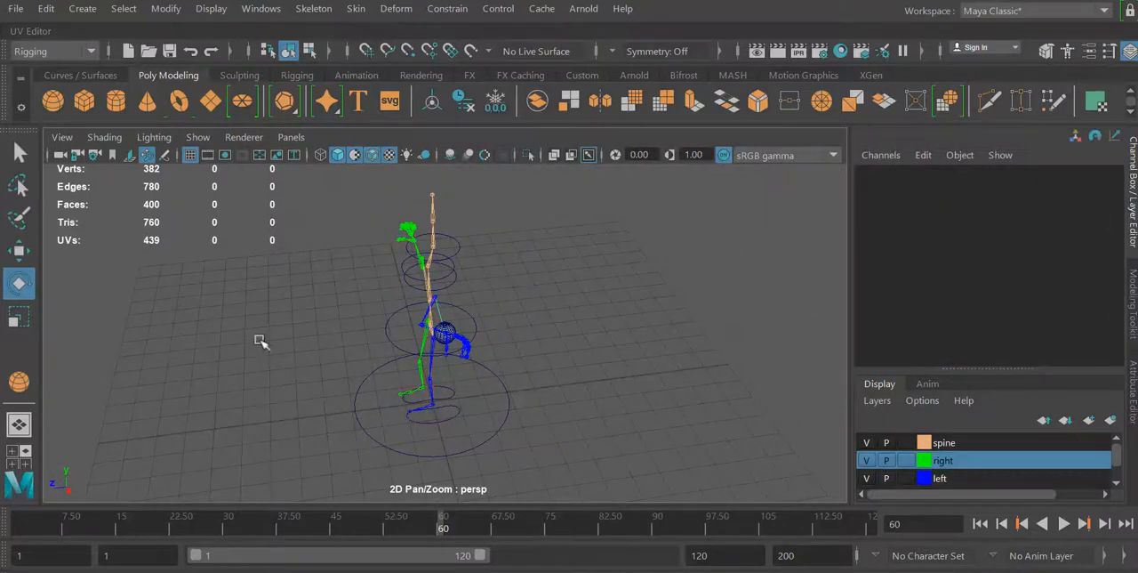
pyautogui.keyDown('alt'); pyautogui.moveTo(257, 338); pyautogui.dragTo(324, 344); pyautogui.keyUp('alt')
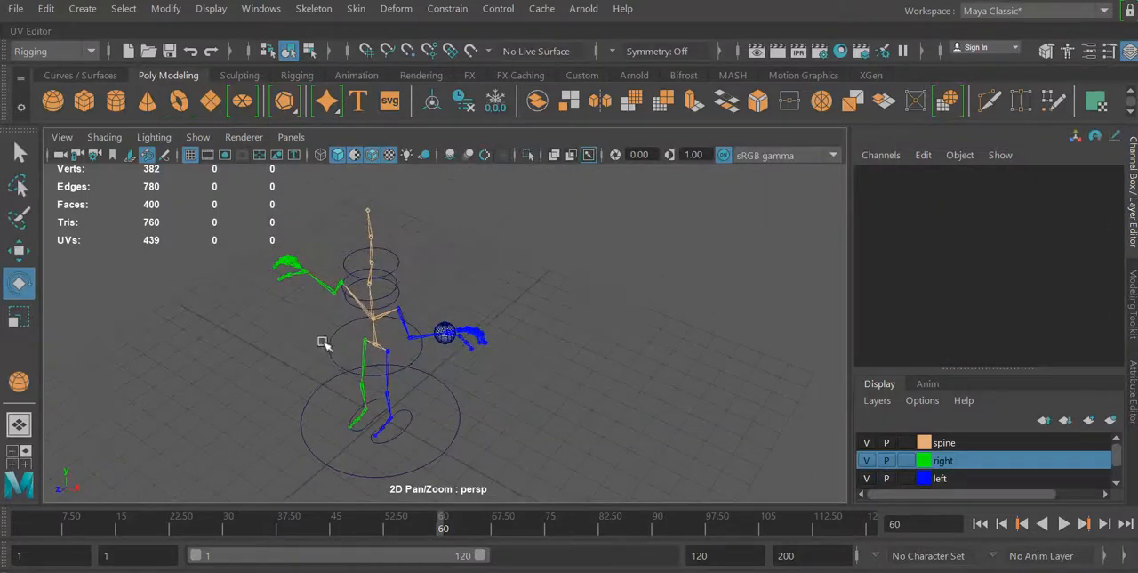